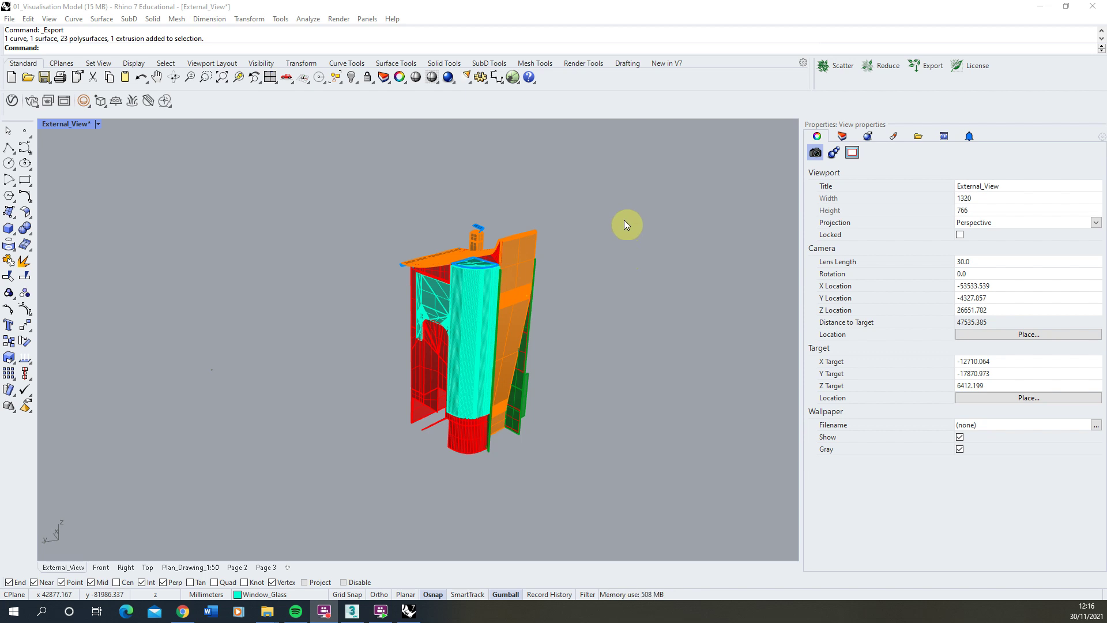
Crossing-select every object of the tower model in the External_View perspective
drag(645, 173, 387, 479)
drag(613, 191, 330, 498)
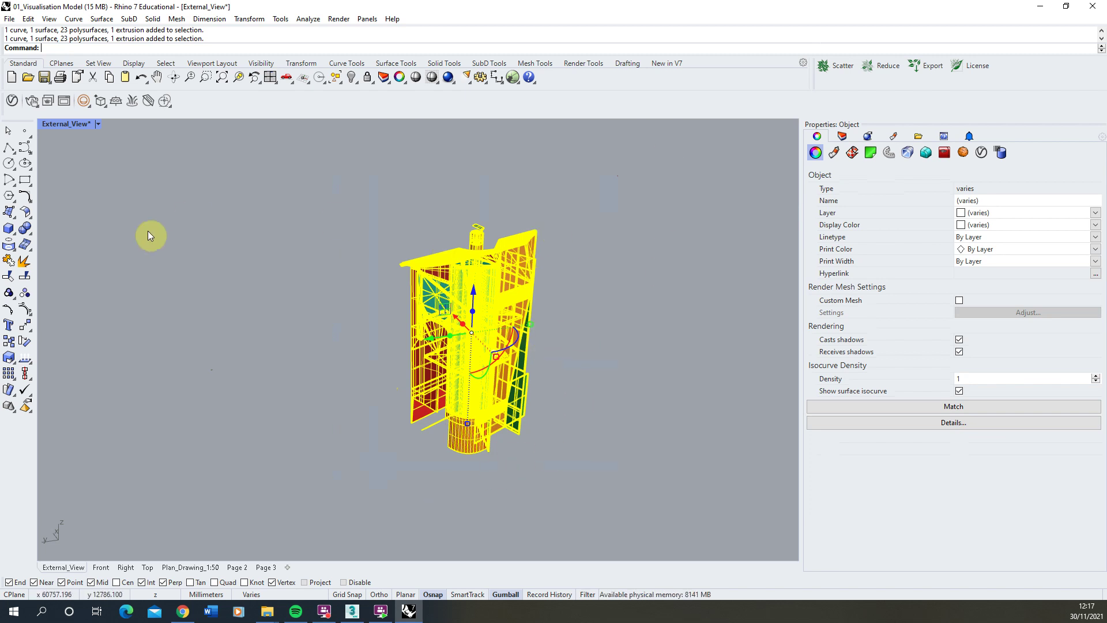
Move the selected tower from a base point at its foot to the origin 0,0,0
click(25, 325)
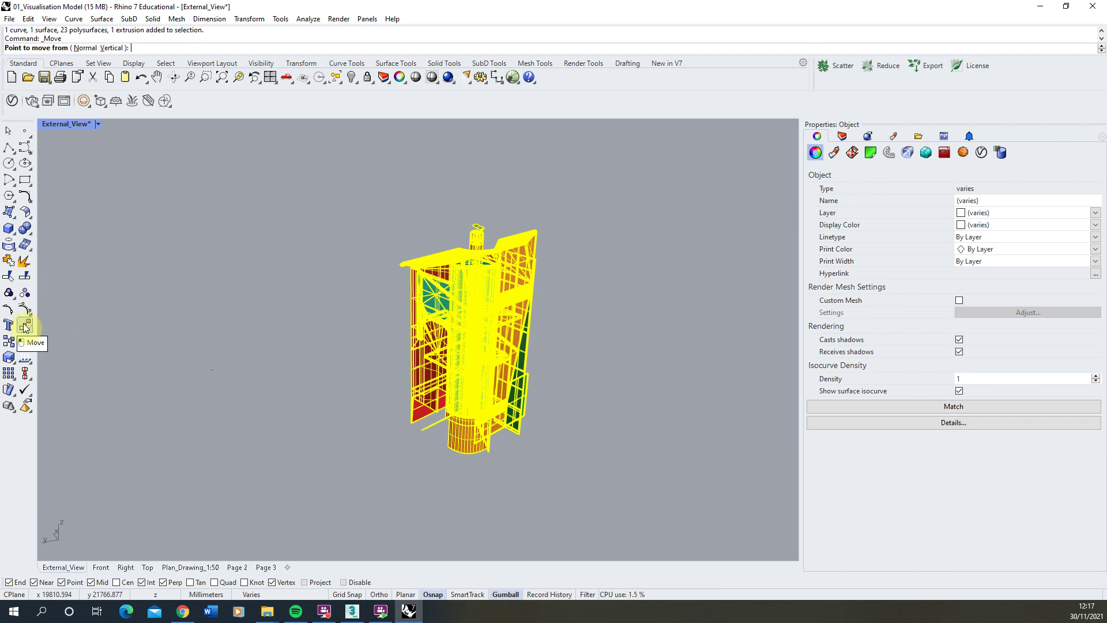
click(407, 423)
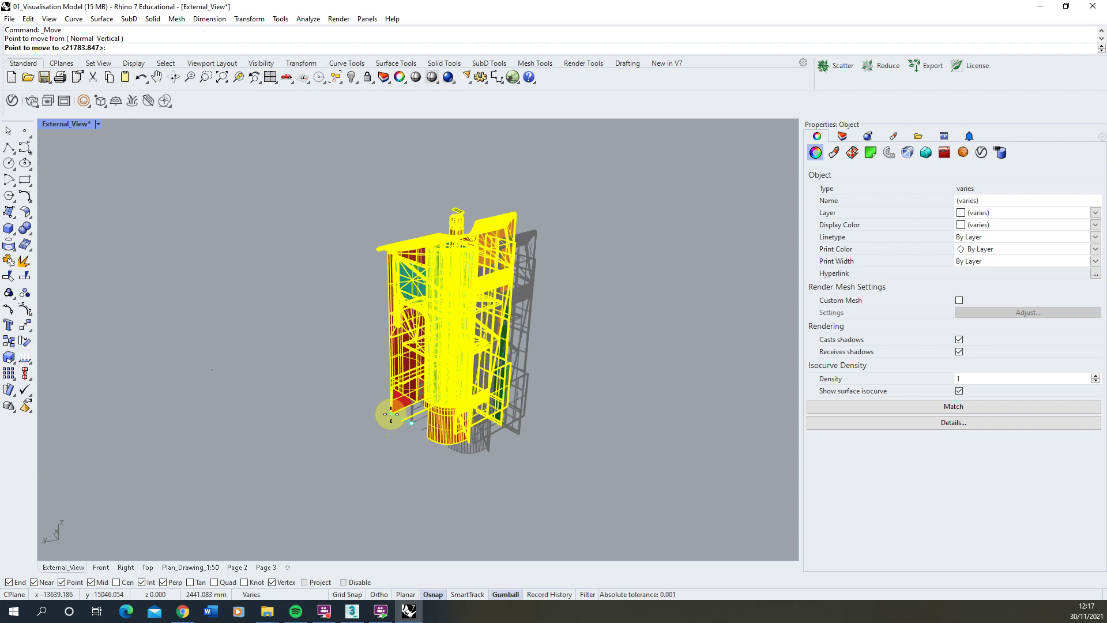
text(0)
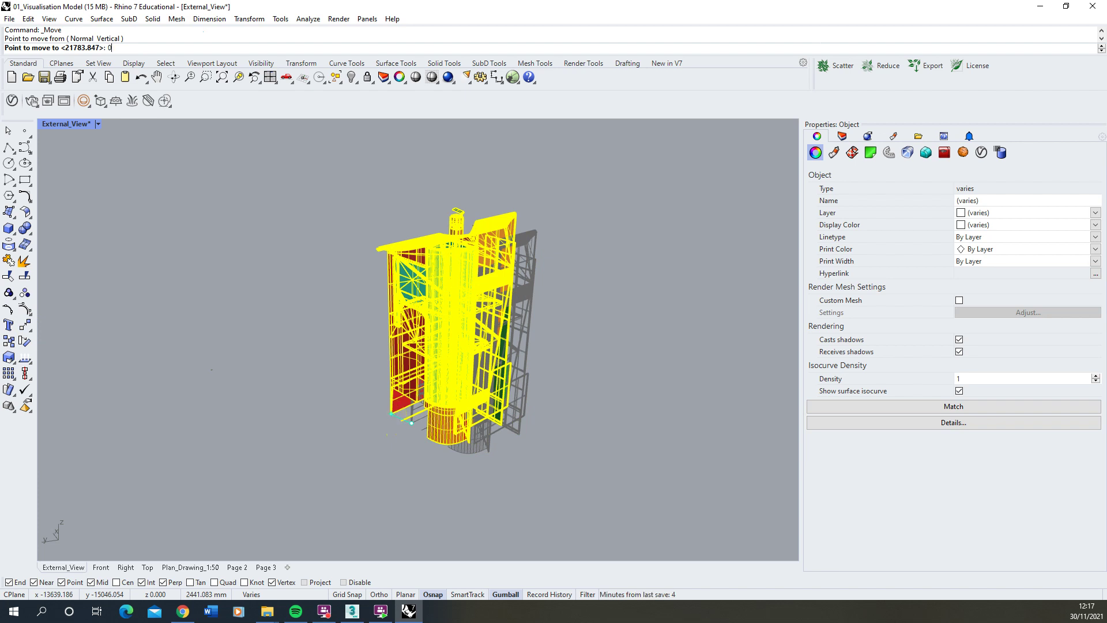
text(,0,0)
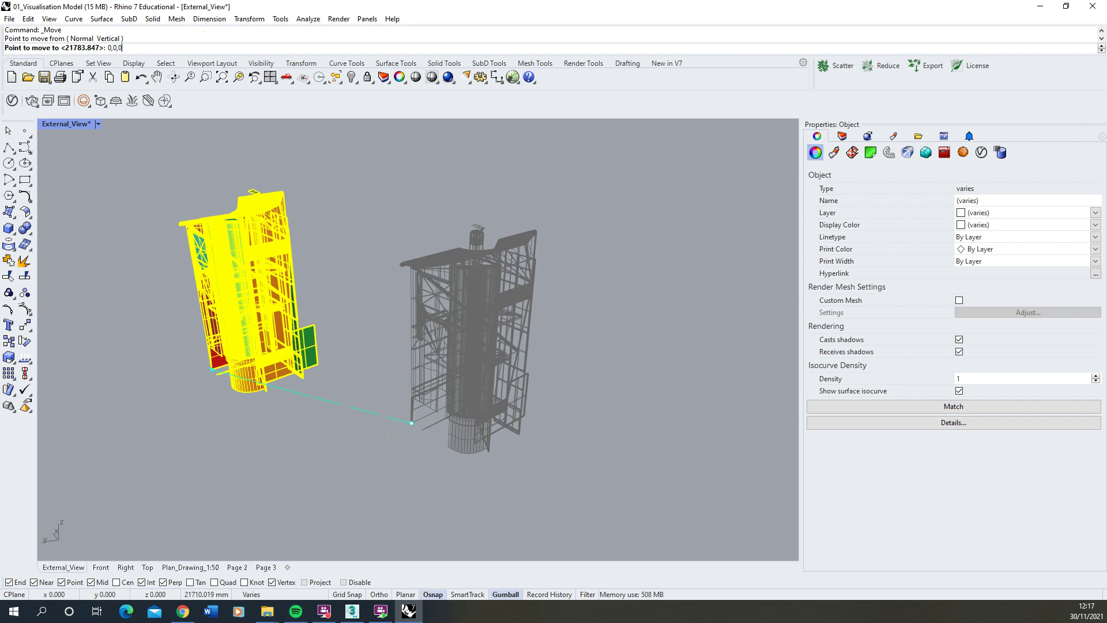
key(Return)
mouse_move(332, 374)
right_down()
mouse_move(186, 375)
mouse_move(241, 335)
mouse_move(324, 378)
mouse_move(249, 353)
mouse_move(367, 387)
mouse_move(333, 386)
right_up()
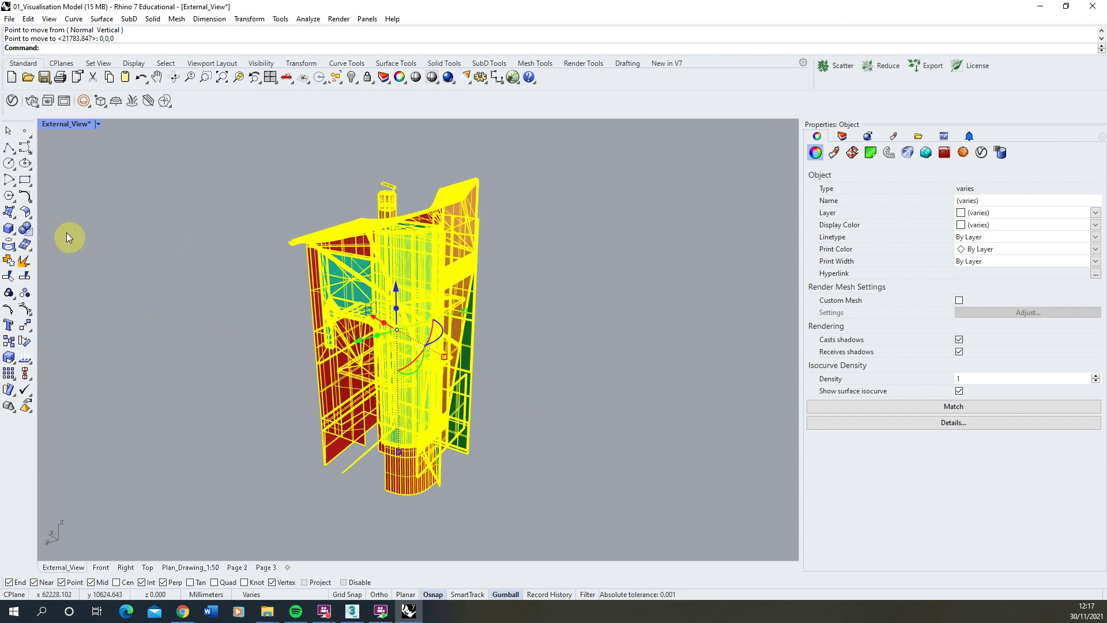
Confirm Millimeters model units in Document Properties, then crossing-select the whole tower again
click(257, 329)
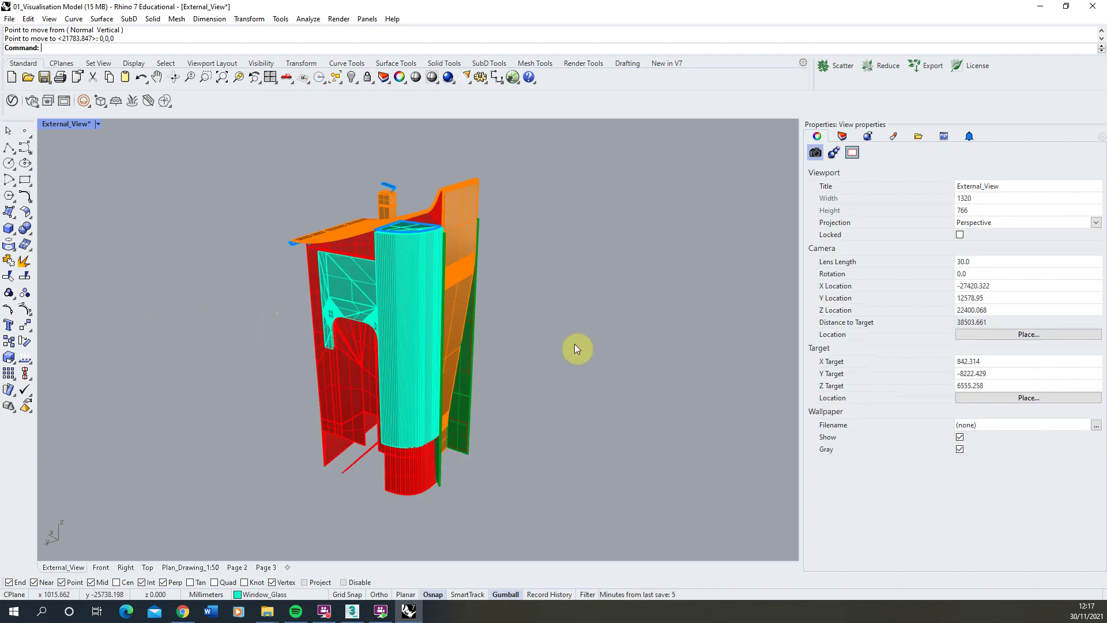
click(11, 20)
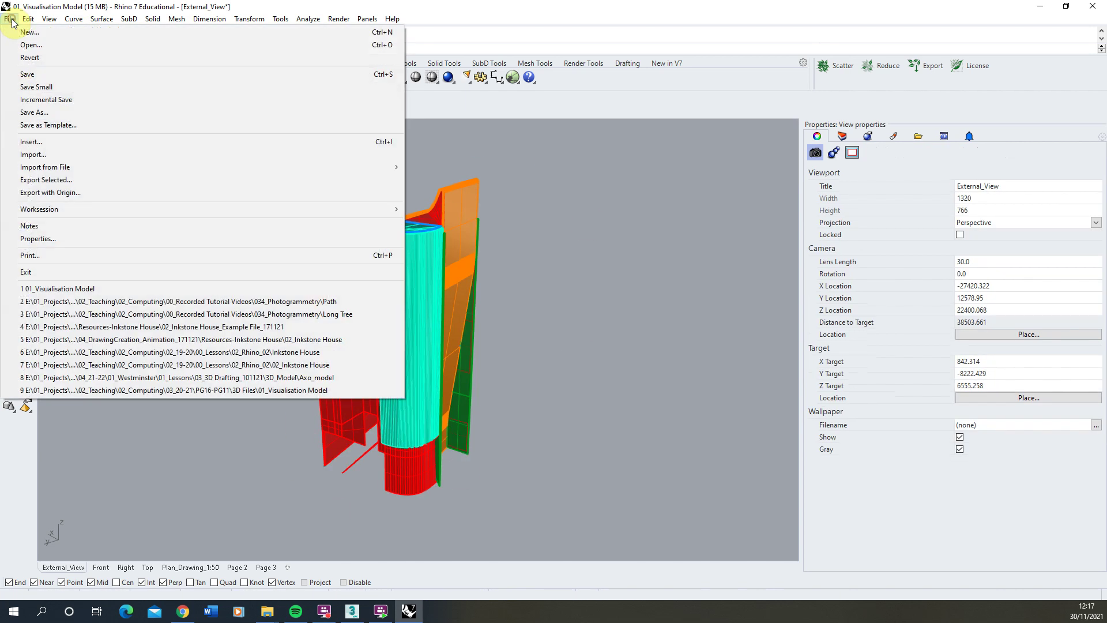
click(46, 239)
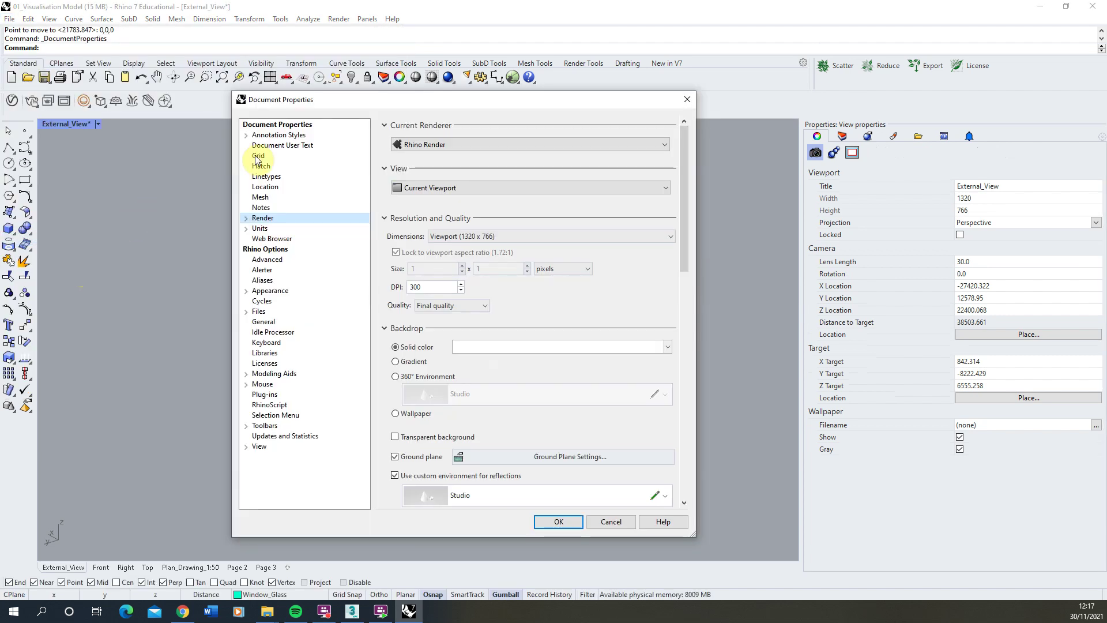
click(259, 228)
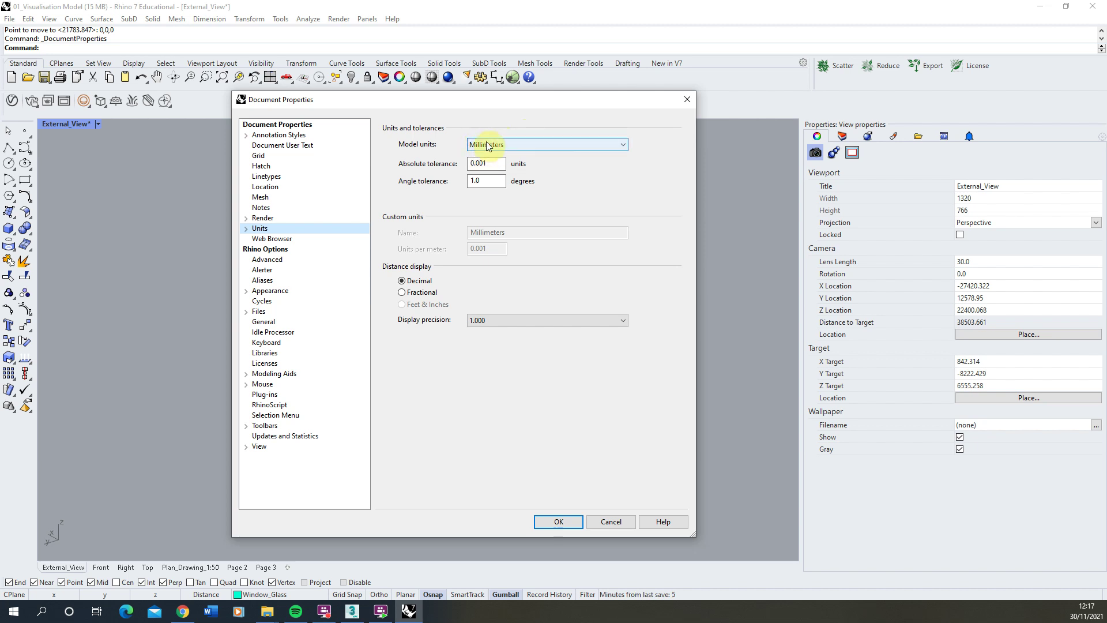
click(574, 521)
right_drag(510, 347, 525, 273)
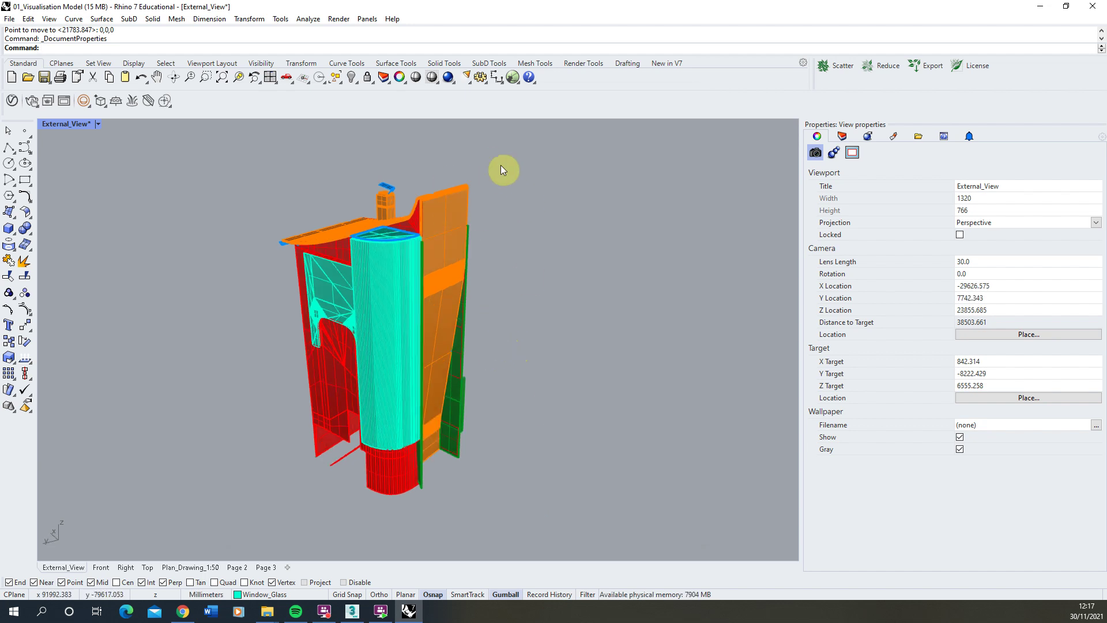
drag(535, 147, 200, 548)
Export the selected objects as AutoCAD Drawing (*.dwg) named 'model' into the 00_Import folder
click(10, 18)
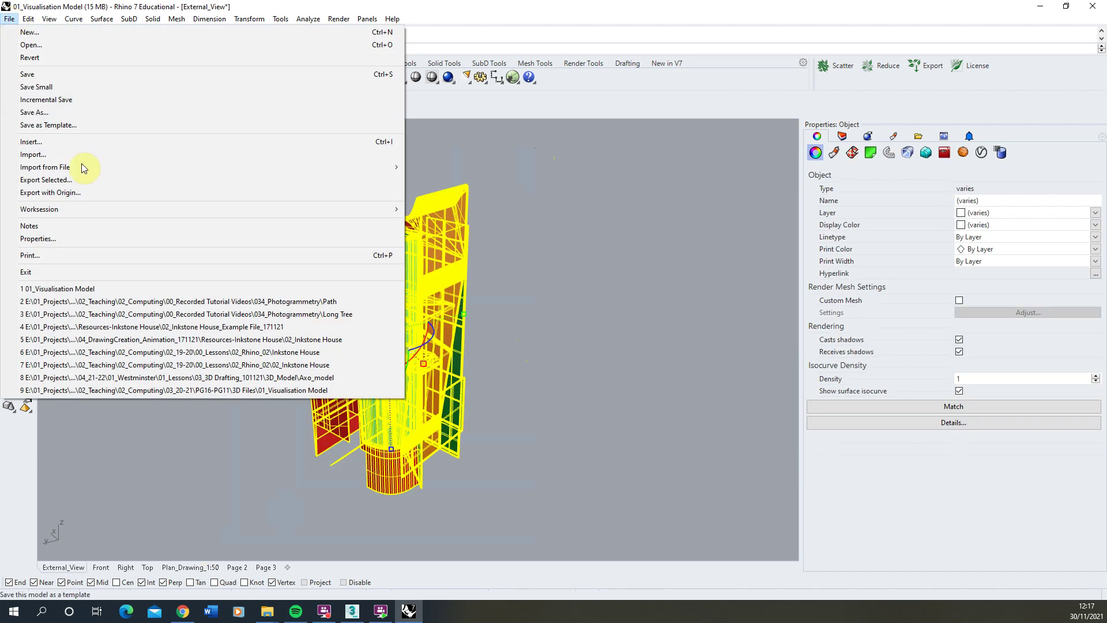
click(60, 180)
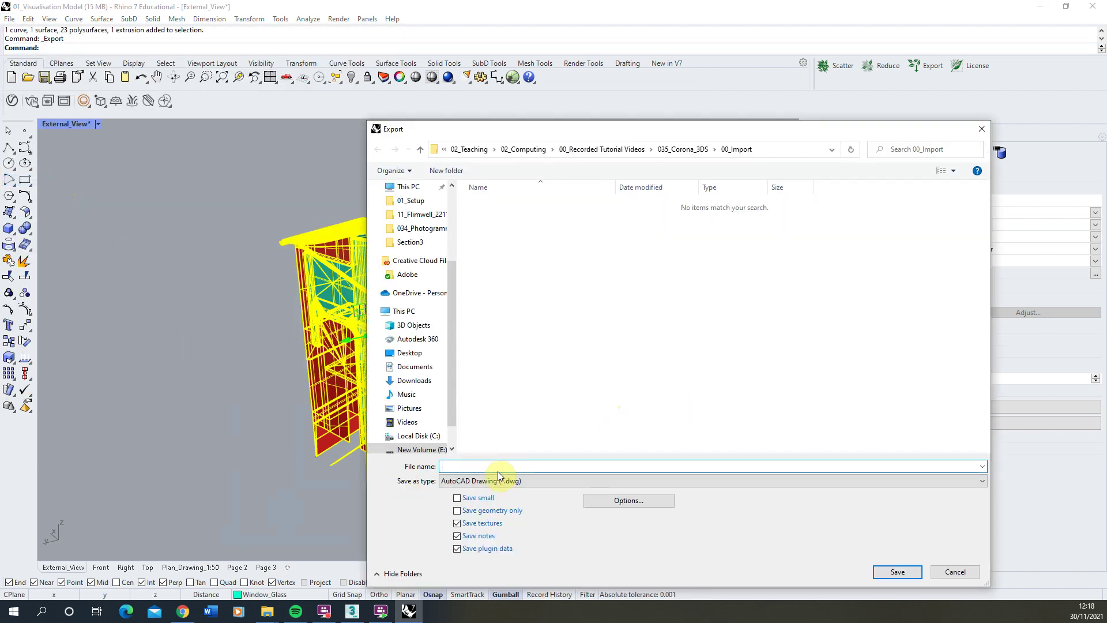
click(476, 484)
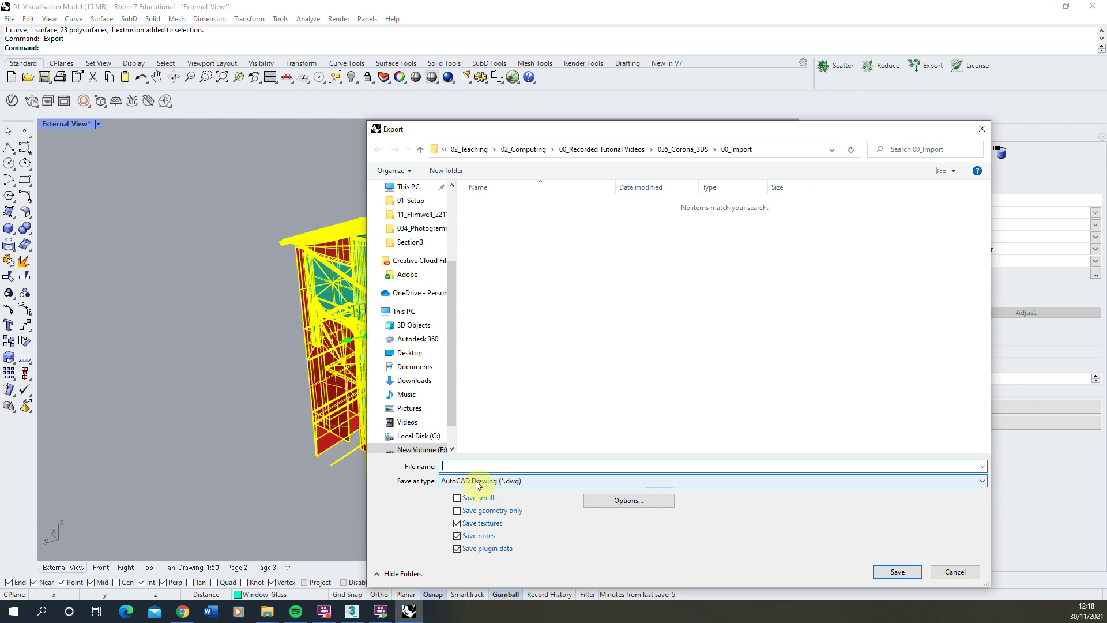
click(475, 483)
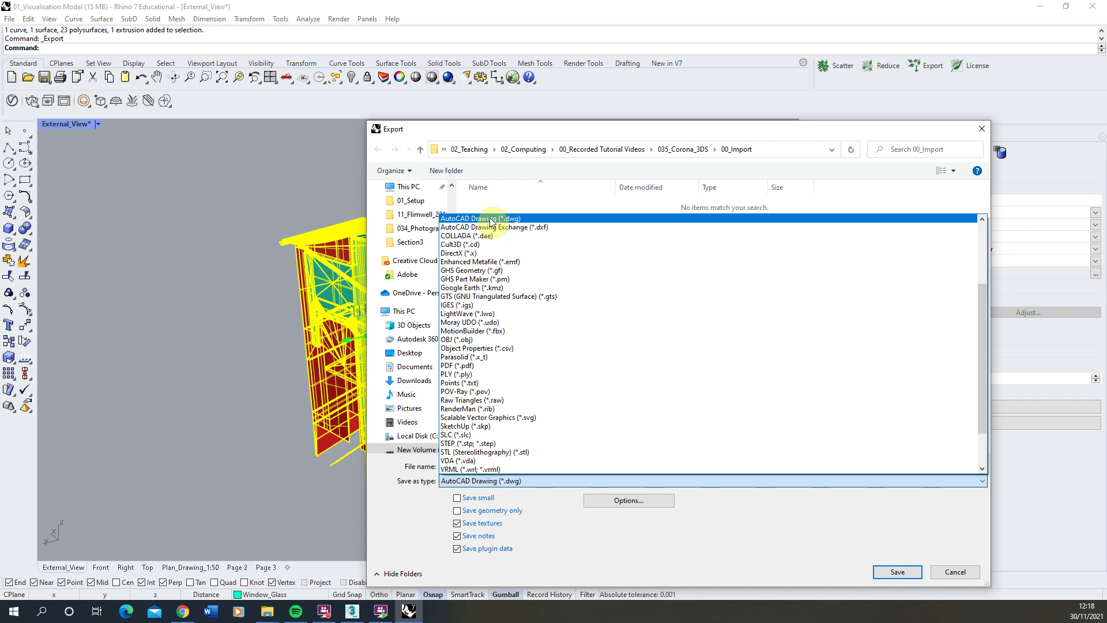
click(538, 218)
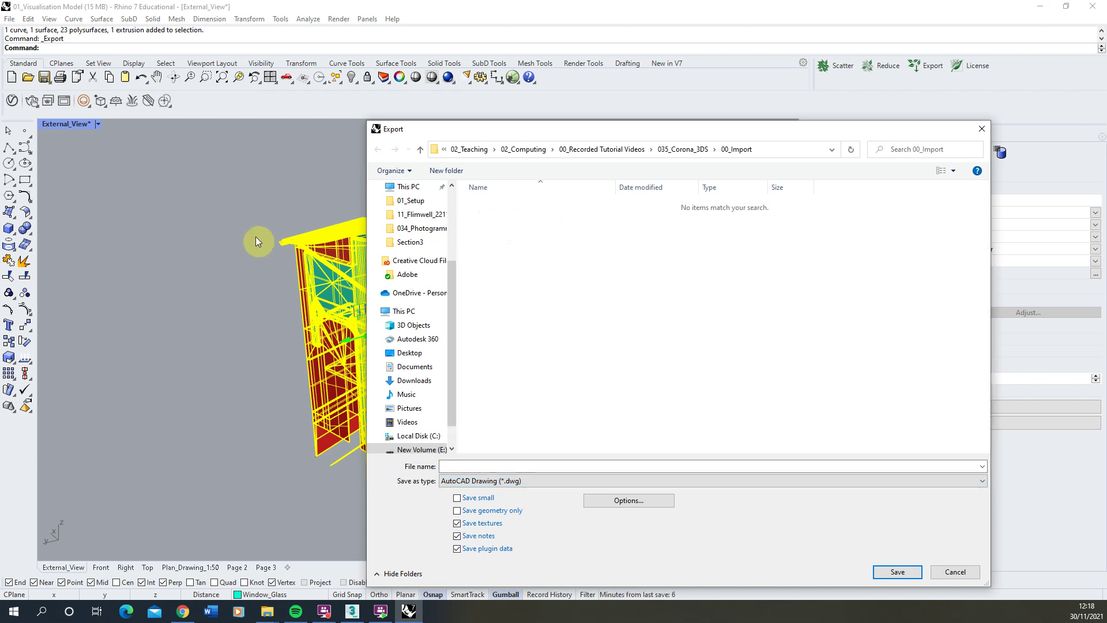
click(463, 465)
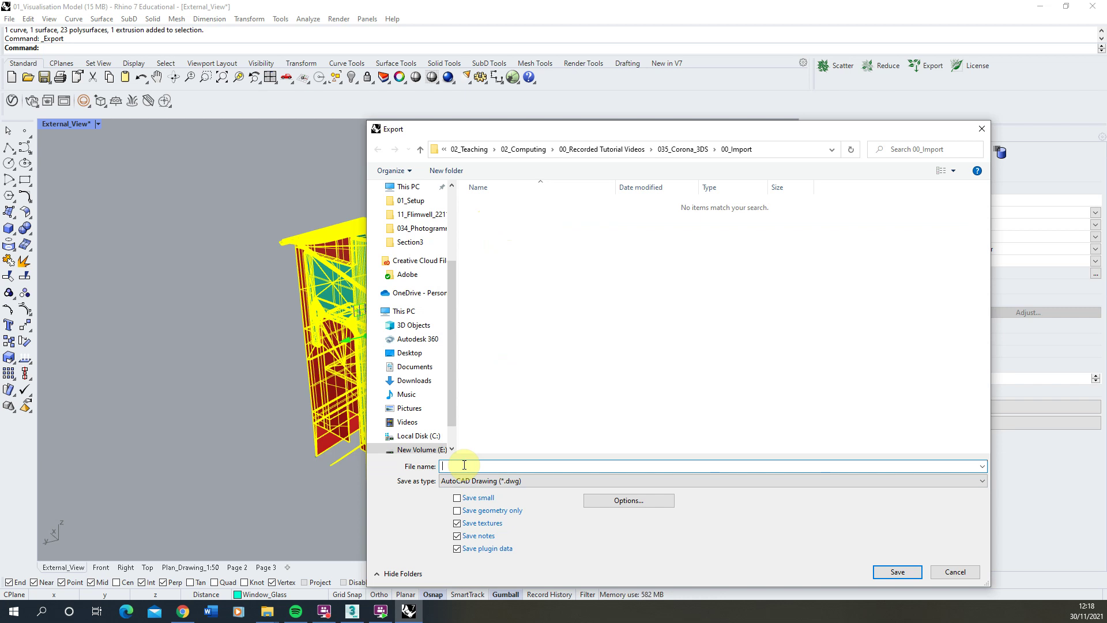
text(model)
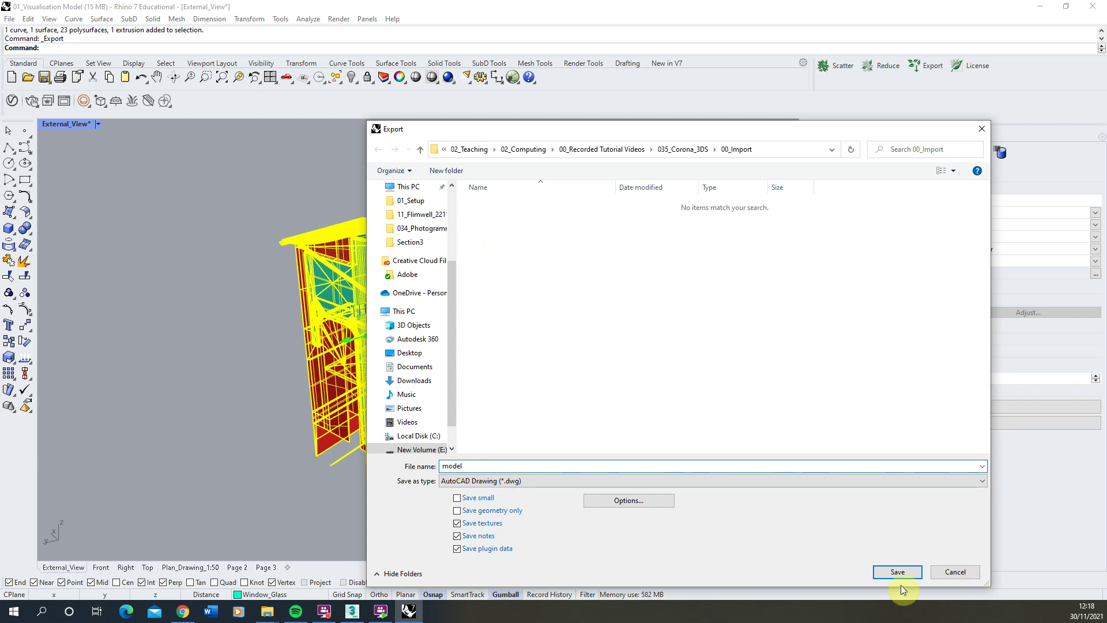
click(899, 574)
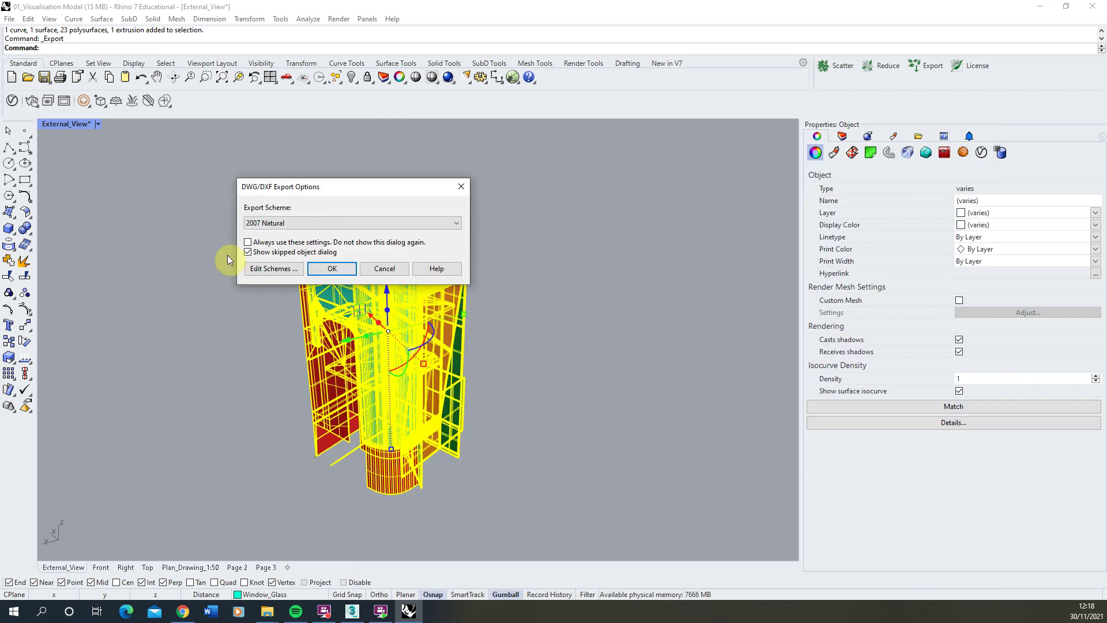
Keep 2007 Natural as the DWG export scheme and open its scheme settings for editing
mouse_move(310, 190)
mouse_down()
mouse_move(285, 186)
mouse_move(338, 184)
mouse_move(297, 179)
mouse_up()
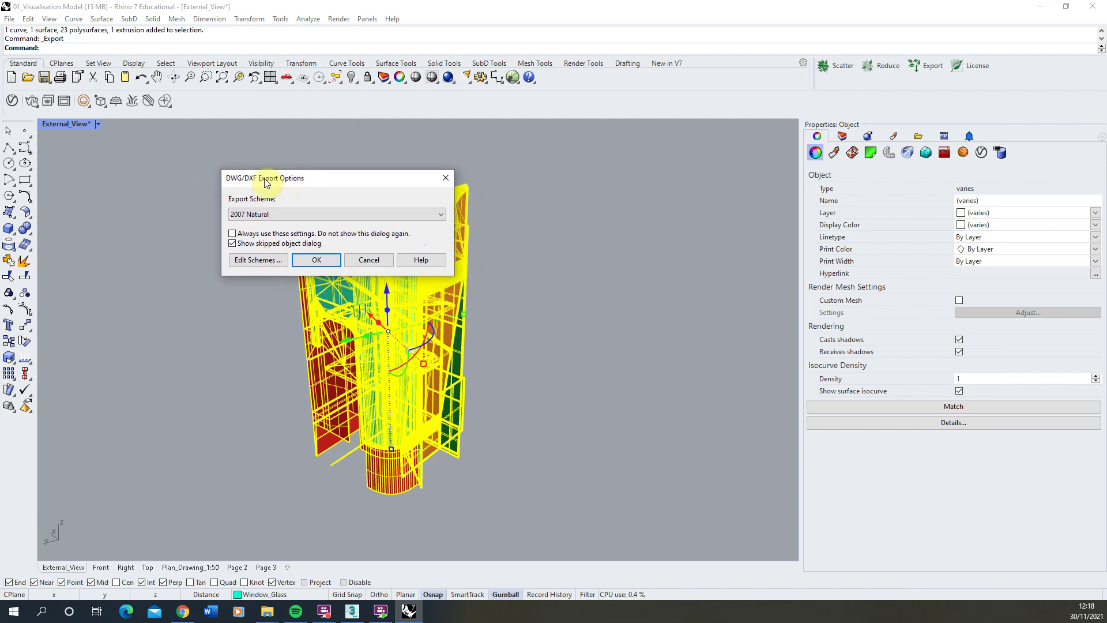
click(255, 215)
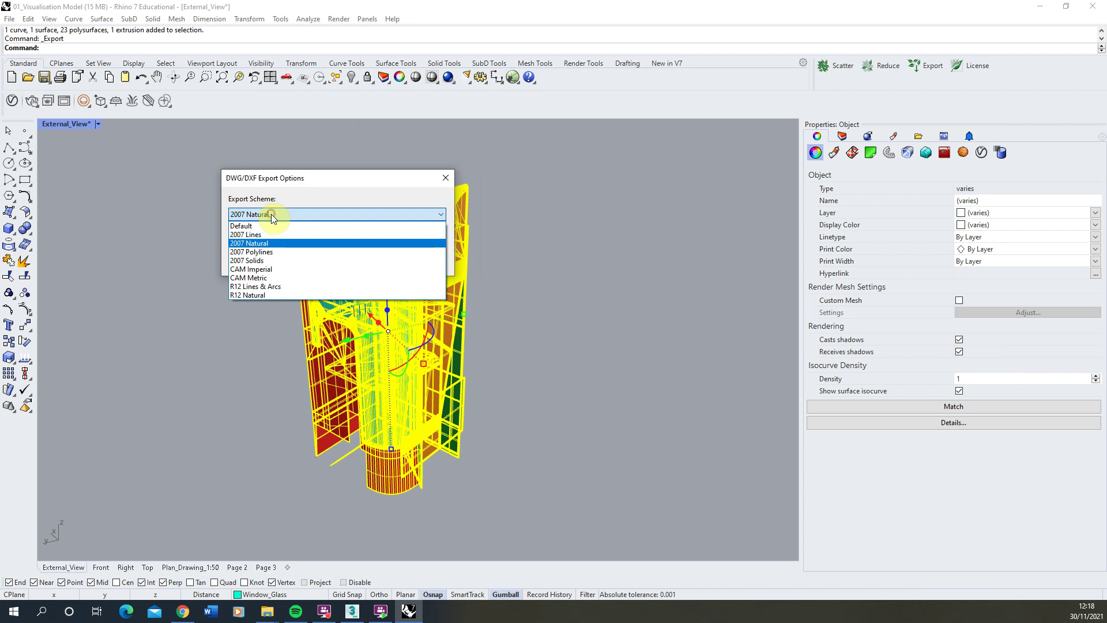
click(266, 244)
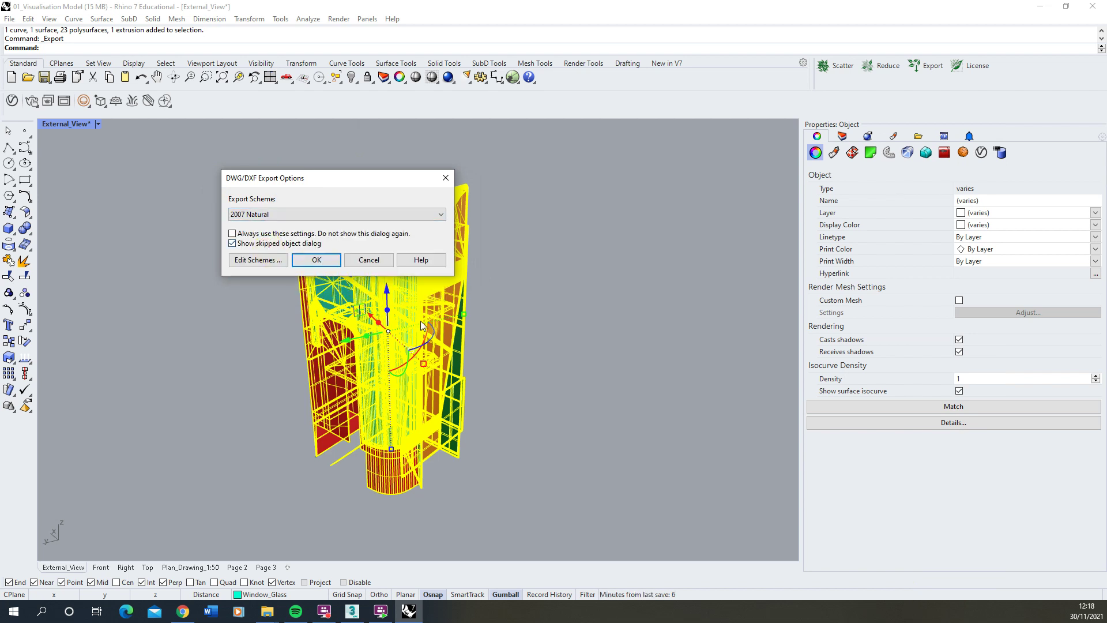
click(259, 260)
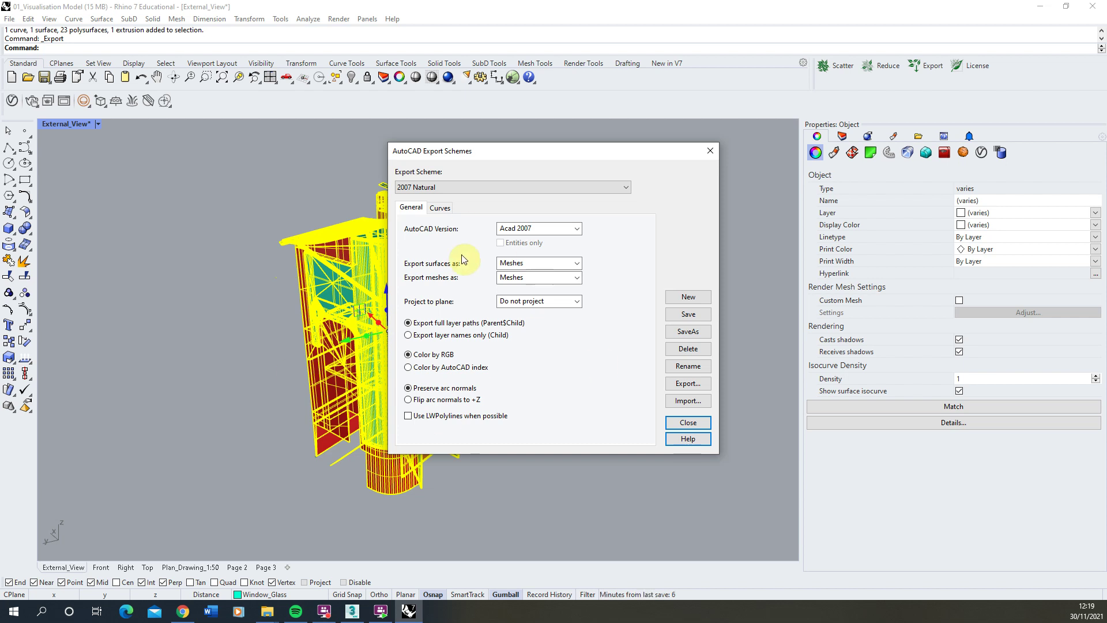
Set the 2007 Natural scheme to export surfaces and meshes as Meshes, then close the editor
click(577, 263)
click(577, 263)
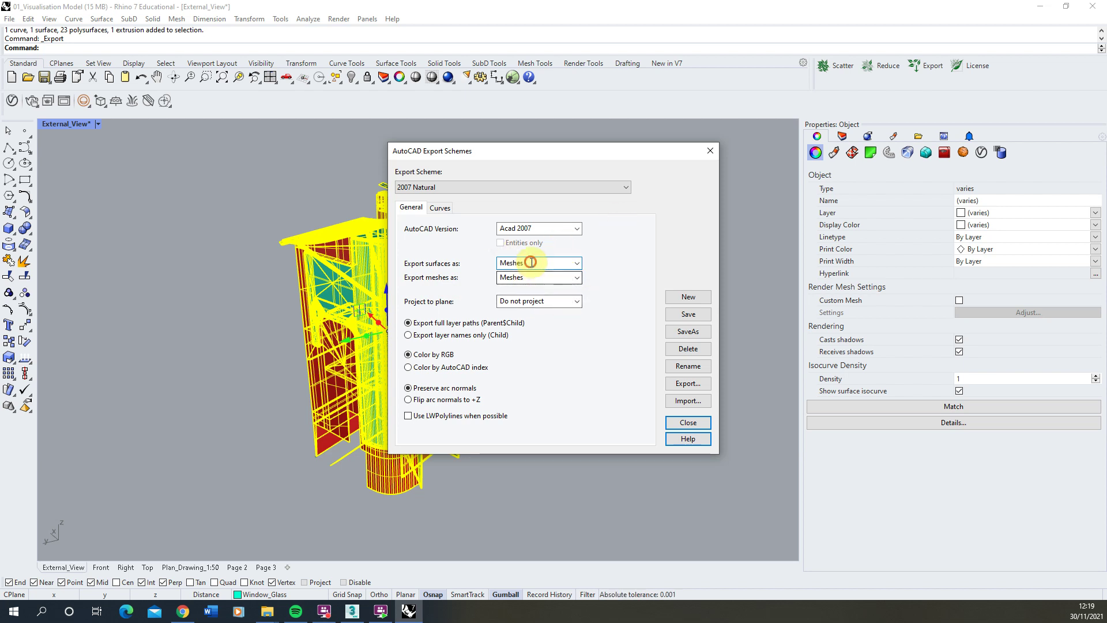
click(564, 278)
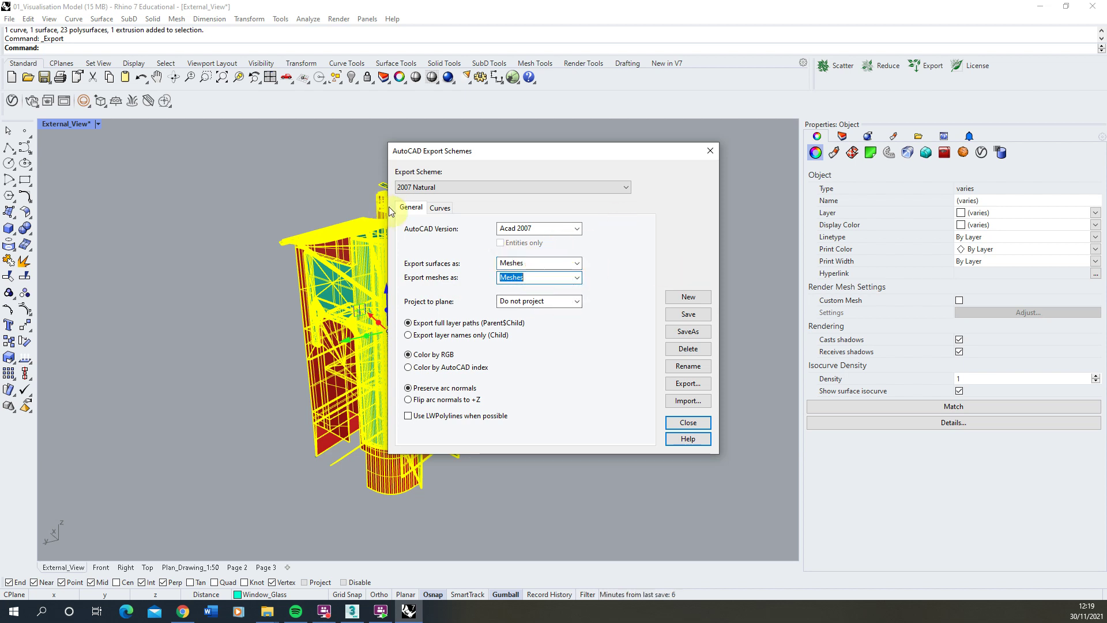
click(439, 207)
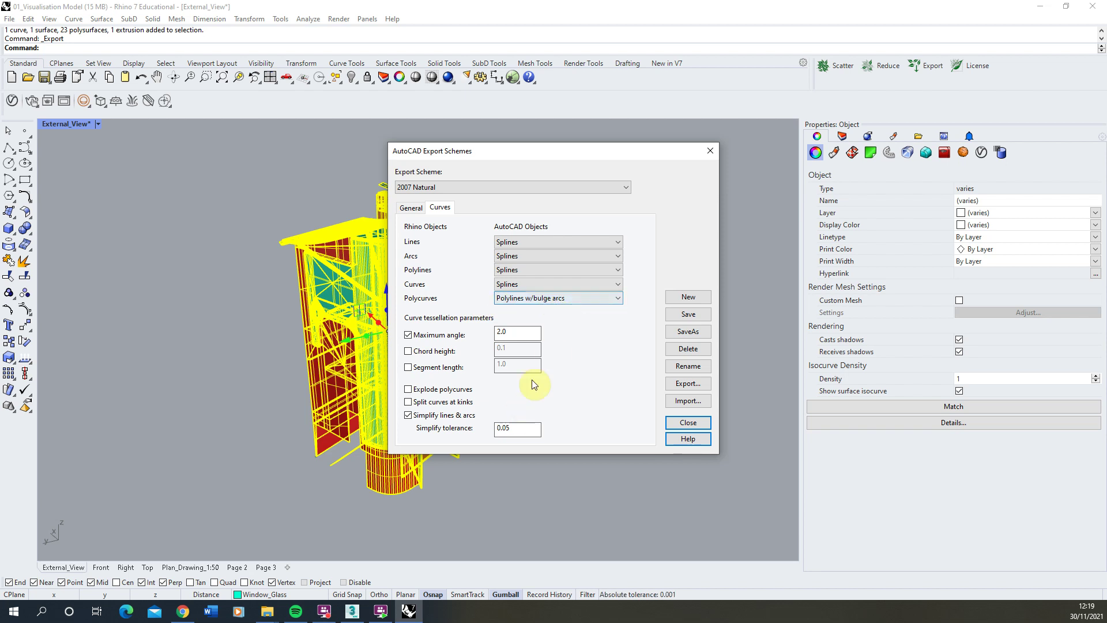
click(407, 206)
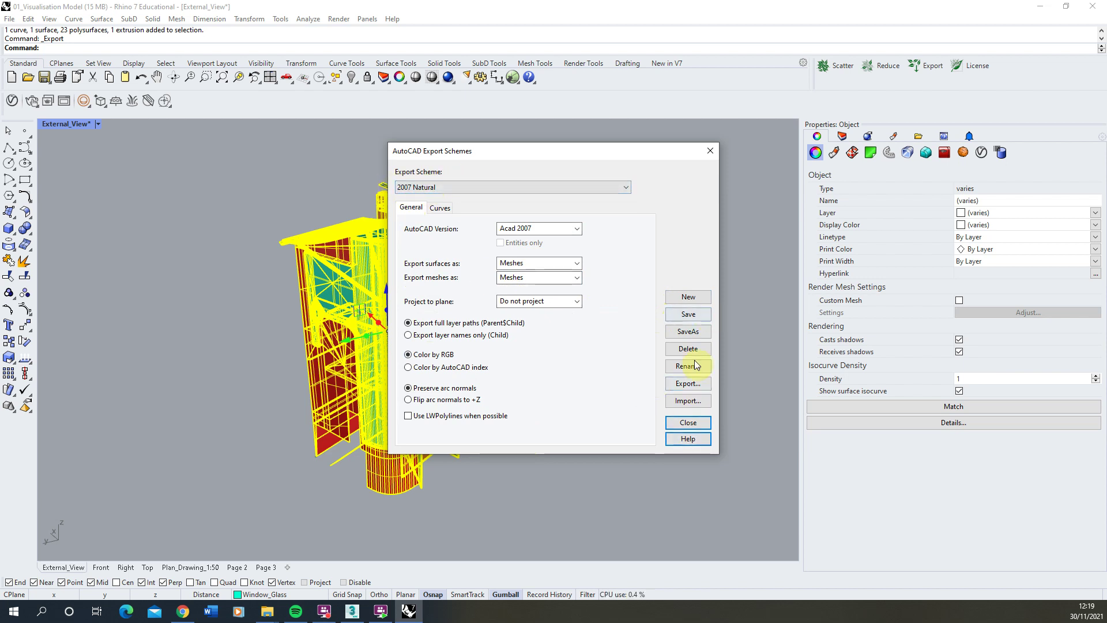
click(689, 424)
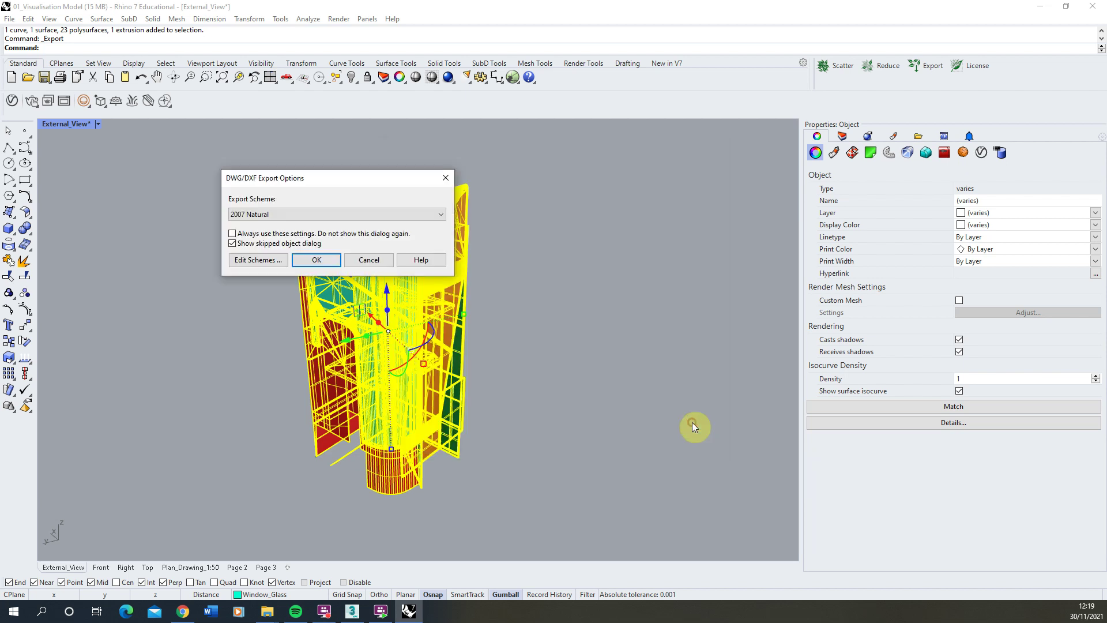
Accept the 2007 Natural options, set a middle-low polygon mesh density, and export model.dwg
click(317, 260)
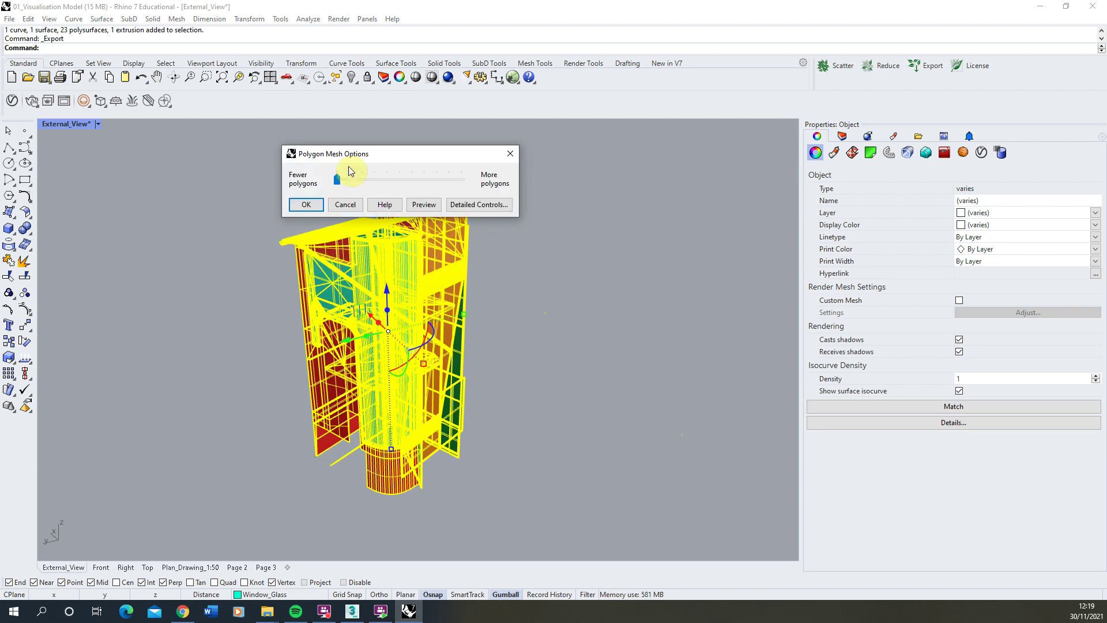
drag(354, 153, 274, 138)
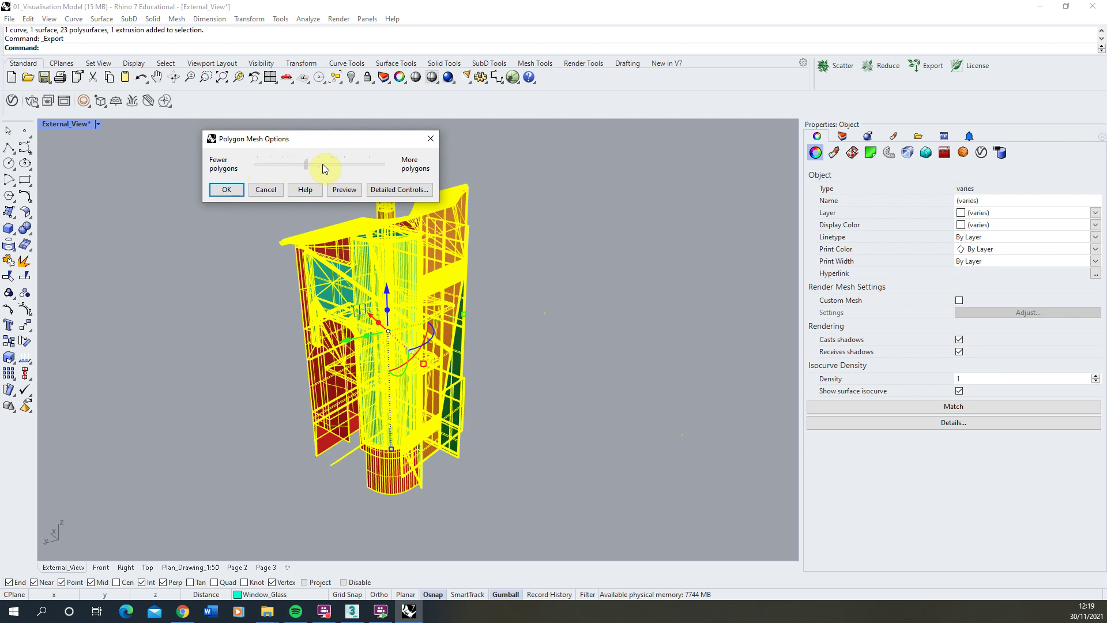
drag(337, 165, 479, 175)
drag(386, 166, 286, 167)
drag(282, 169, 289, 168)
drag(299, 164, 318, 166)
drag(286, 173, 285, 173)
click(226, 191)
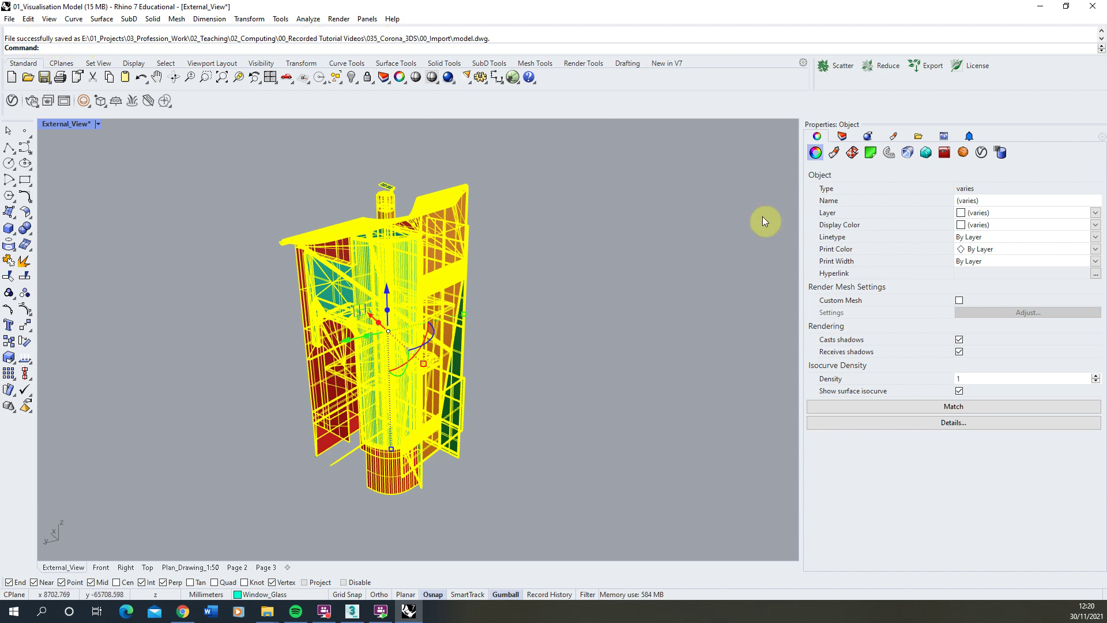
Deselect everything in Rhino and switch to 3ds Max 2020
click(640, 304)
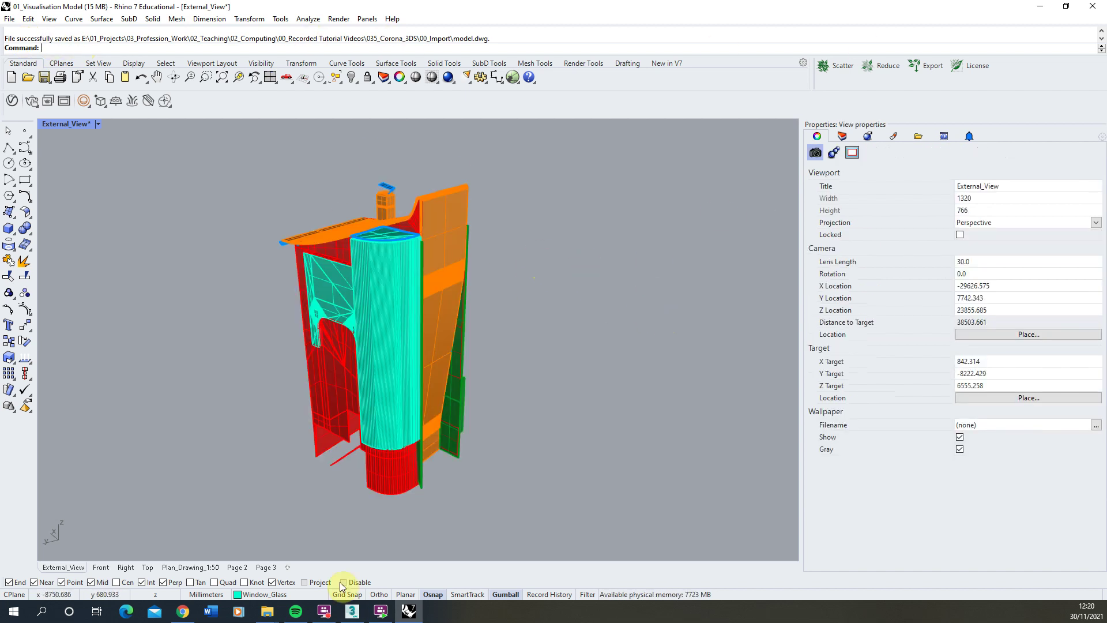
click(352, 610)
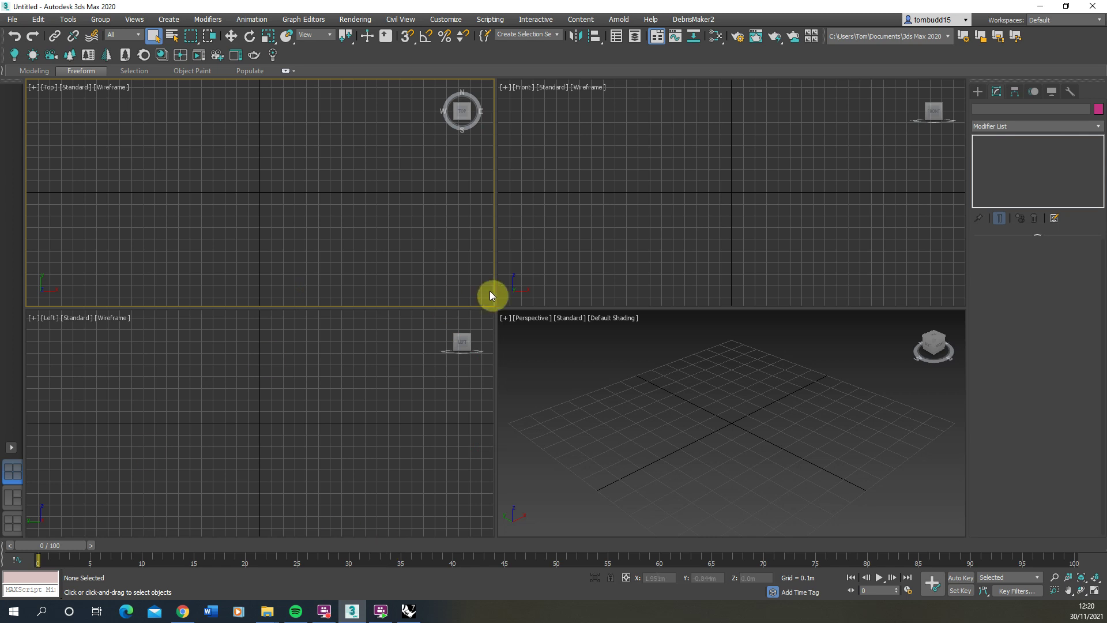
Activate the Perspective viewport and pick model.dwg from the 00_Import folder to import
click(669, 457)
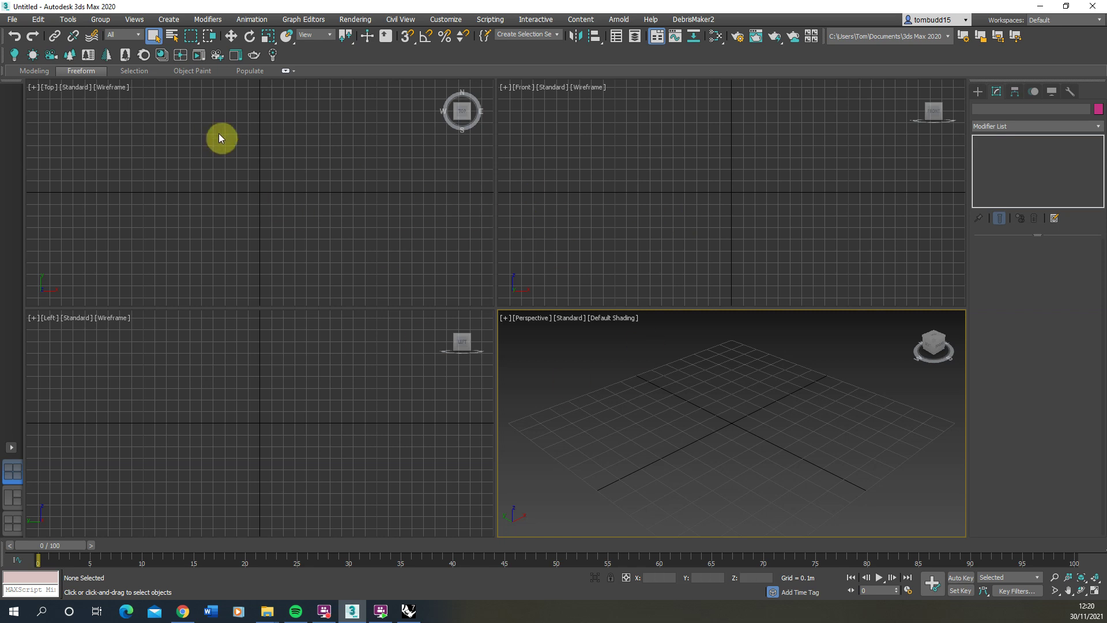
click(14, 21)
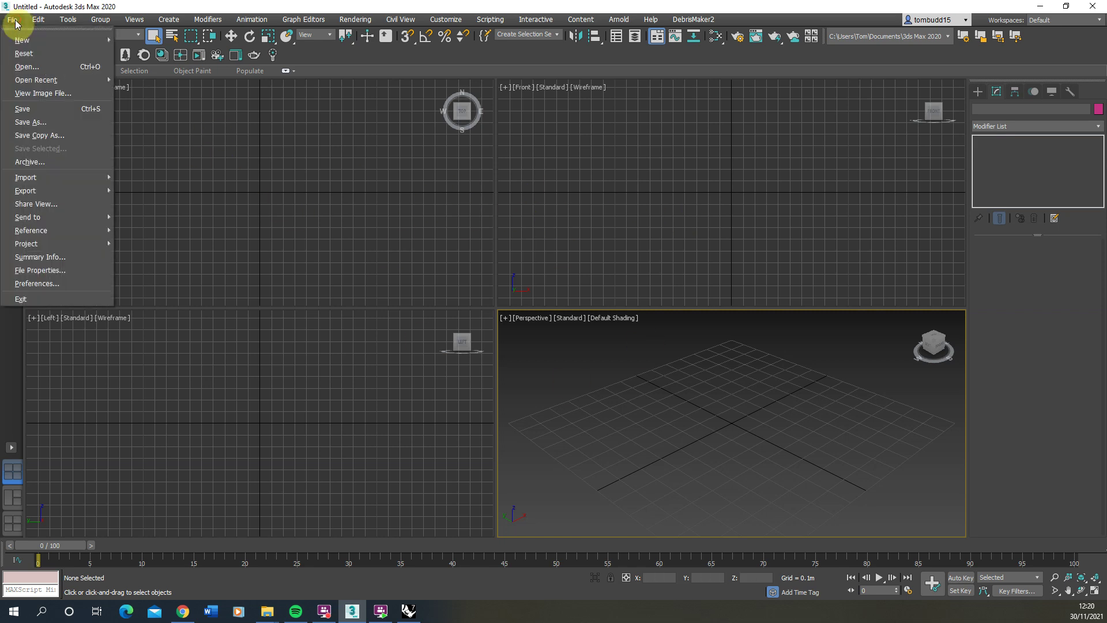
mouse_move(42, 176)
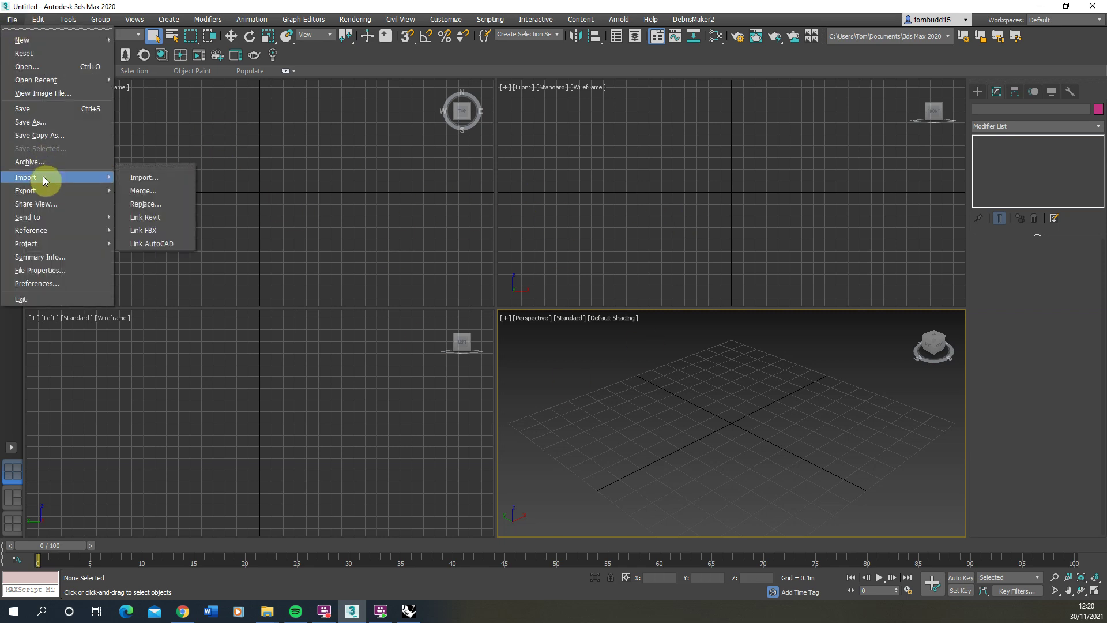
click(136, 178)
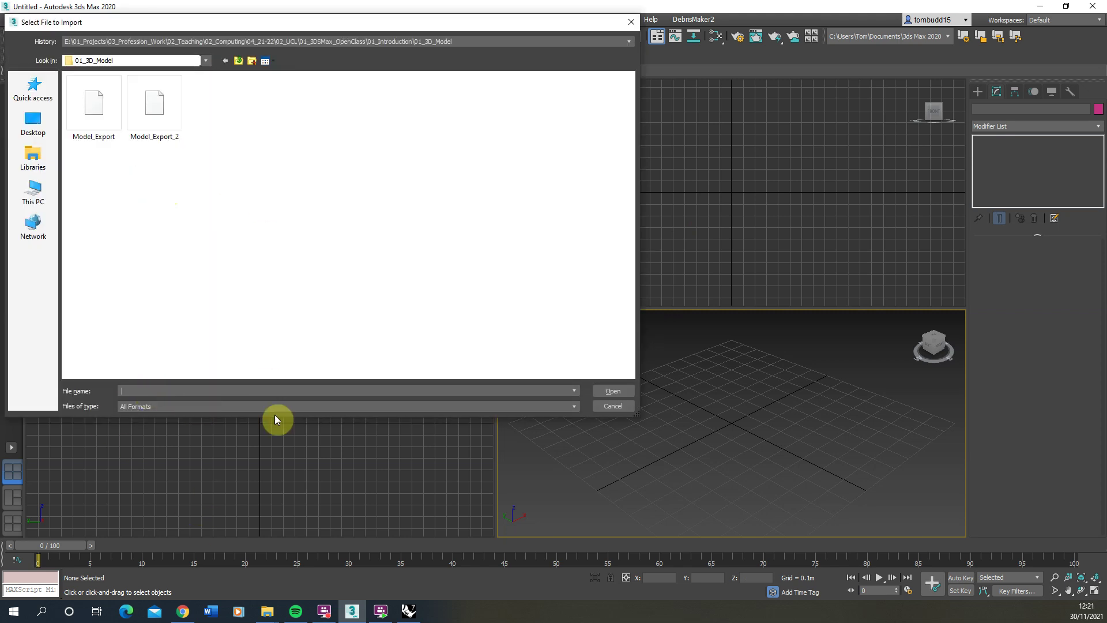
key(ctrl+v)
click(606, 390)
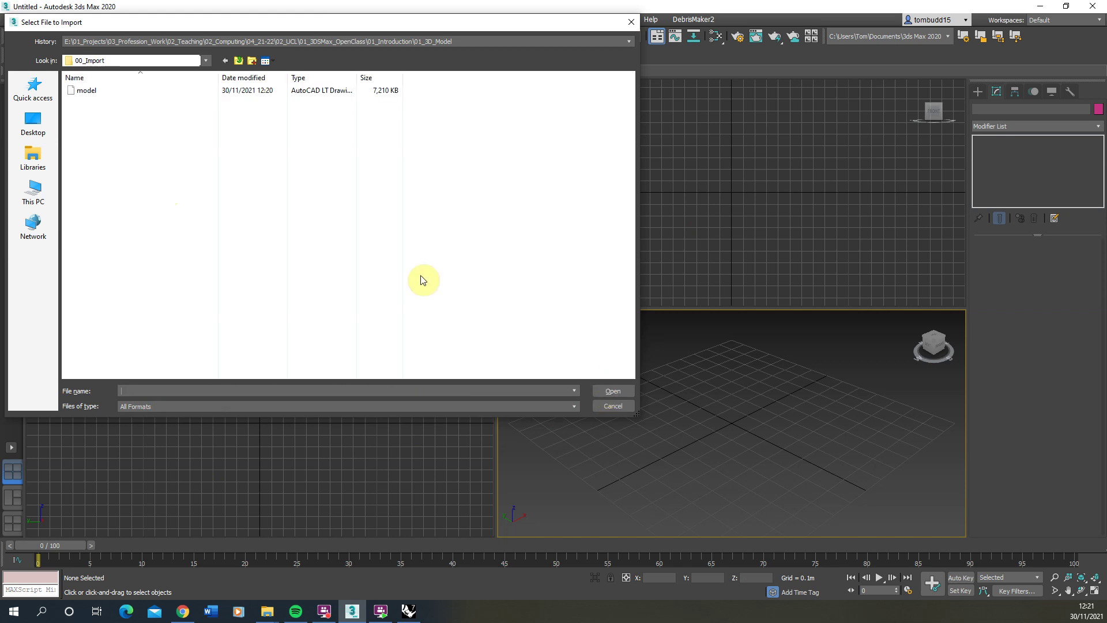
click(89, 90)
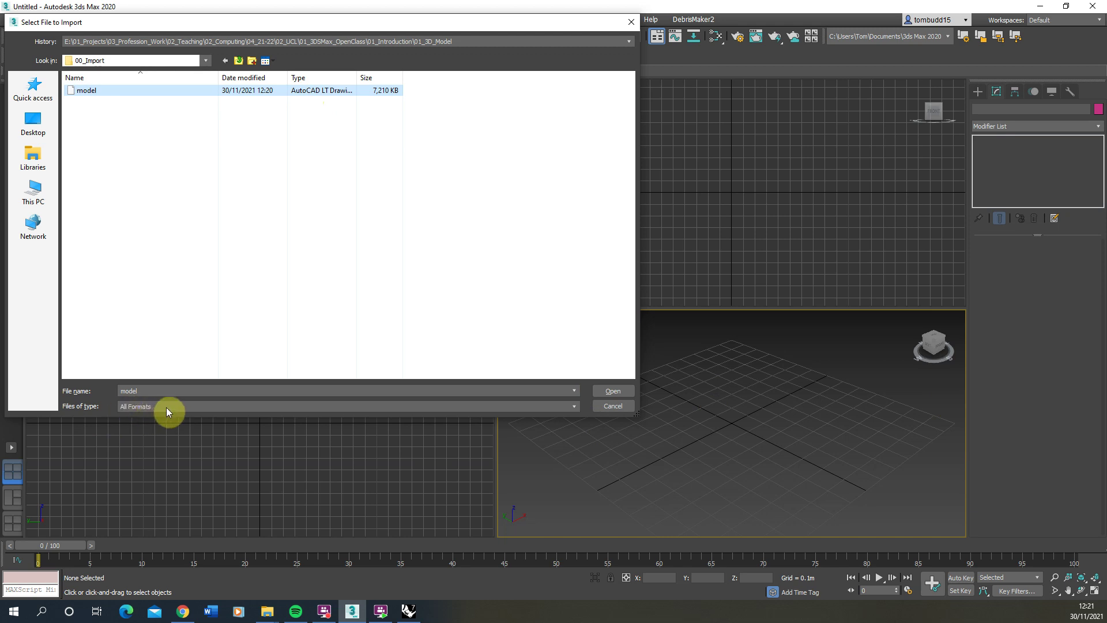
click(628, 392)
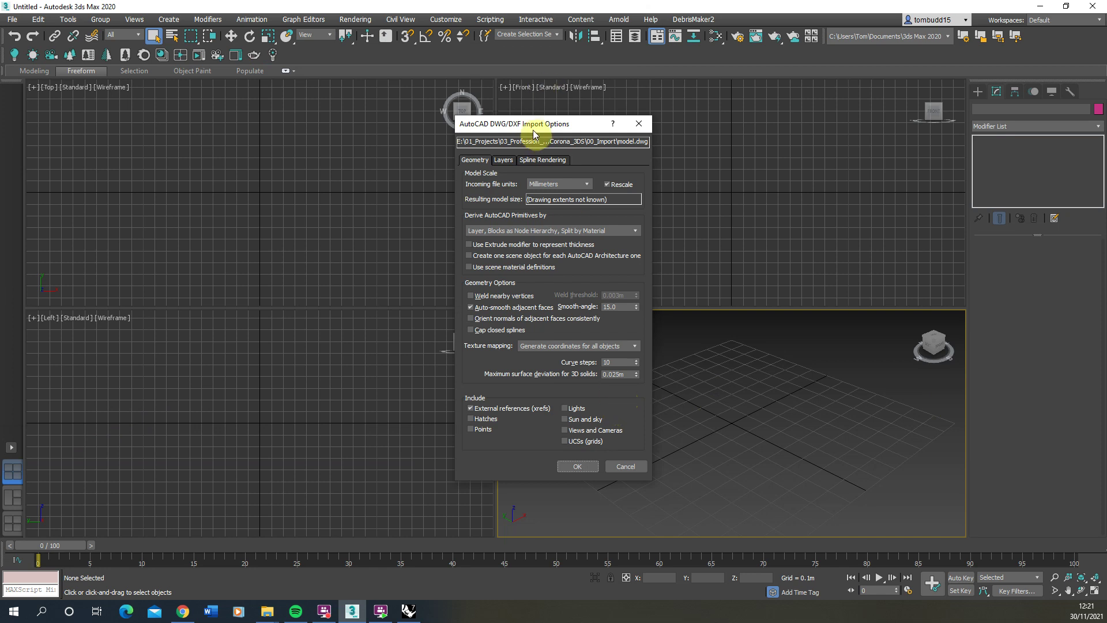
Accept the DWG/DXF import options with Millimeters and Rescale to bring in the tower
drag(538, 129, 306, 132)
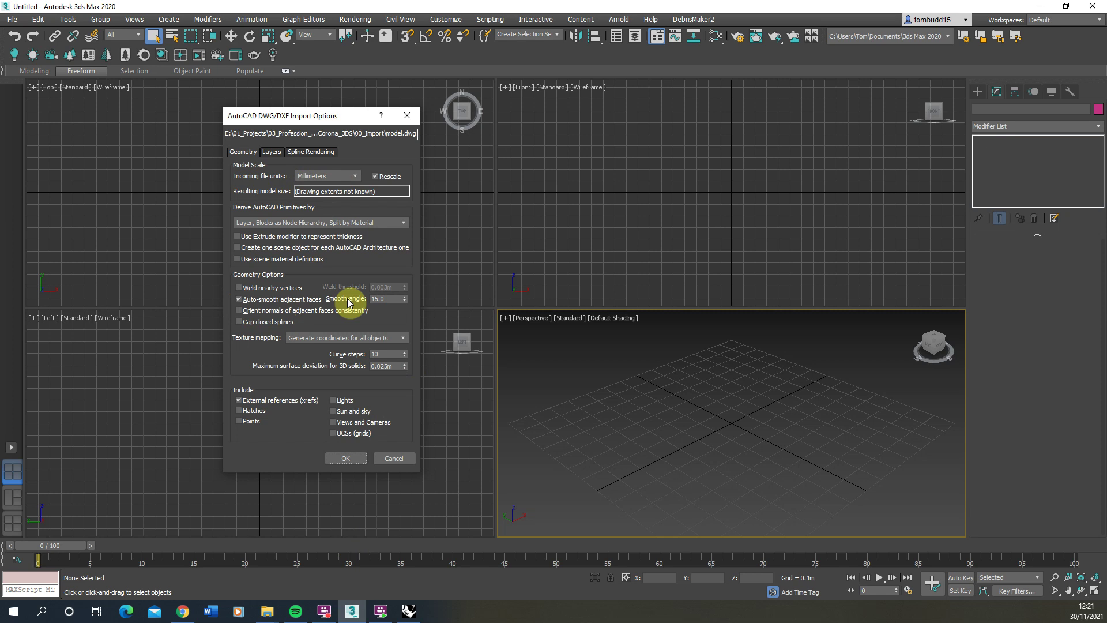
click(352, 459)
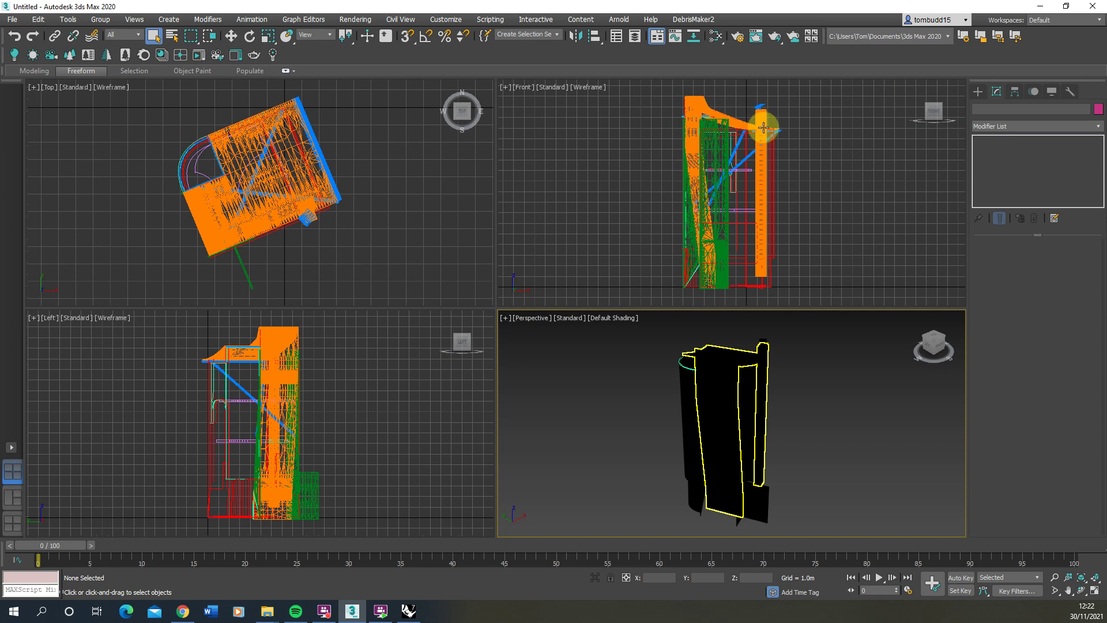
click(691, 103)
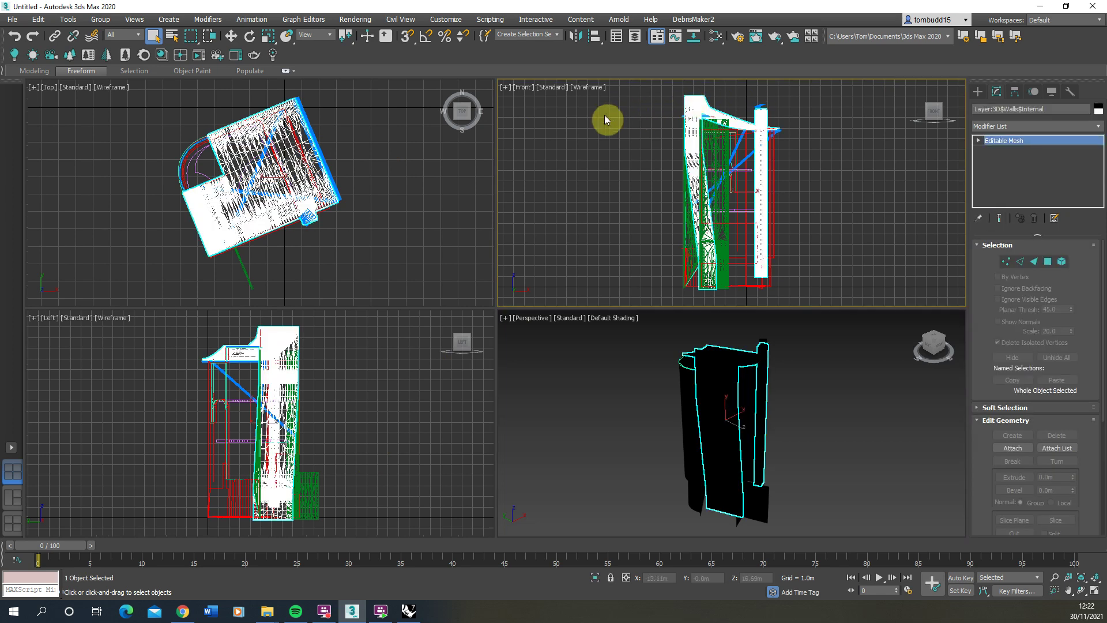
click(597, 140)
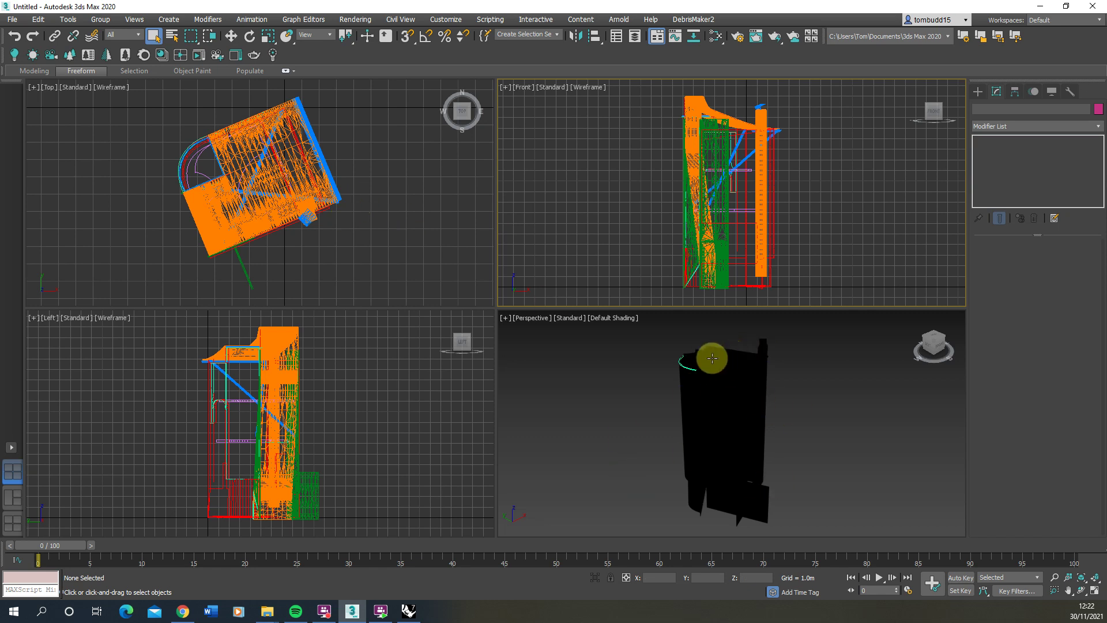
drag(935, 348, 816, 349)
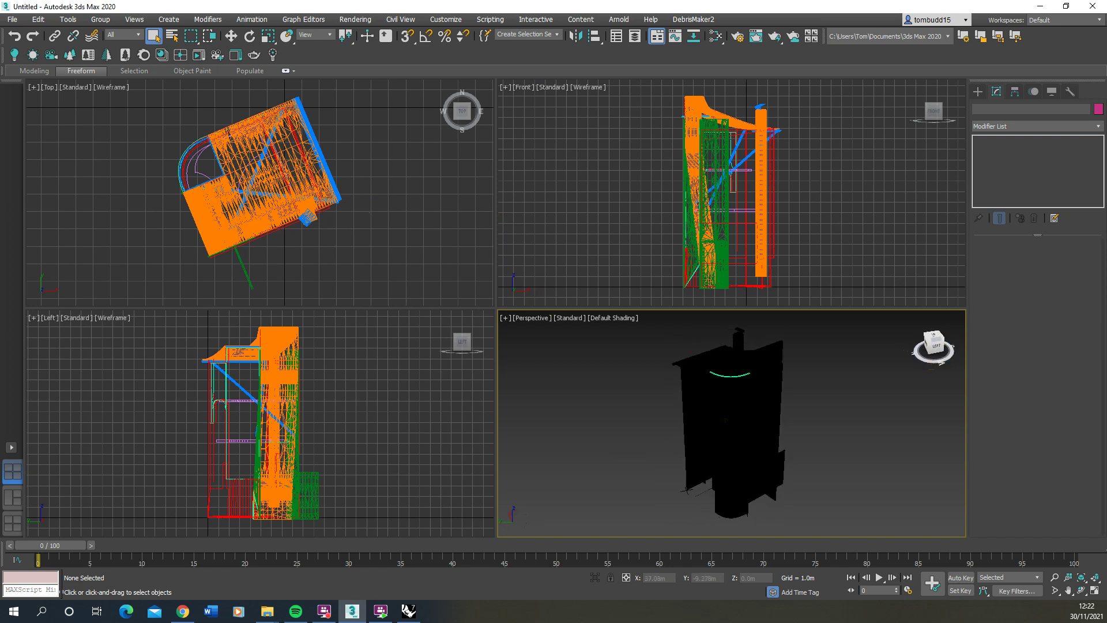
Switch the Perspective view to Clay shading and view the building from the back and above
click(603, 318)
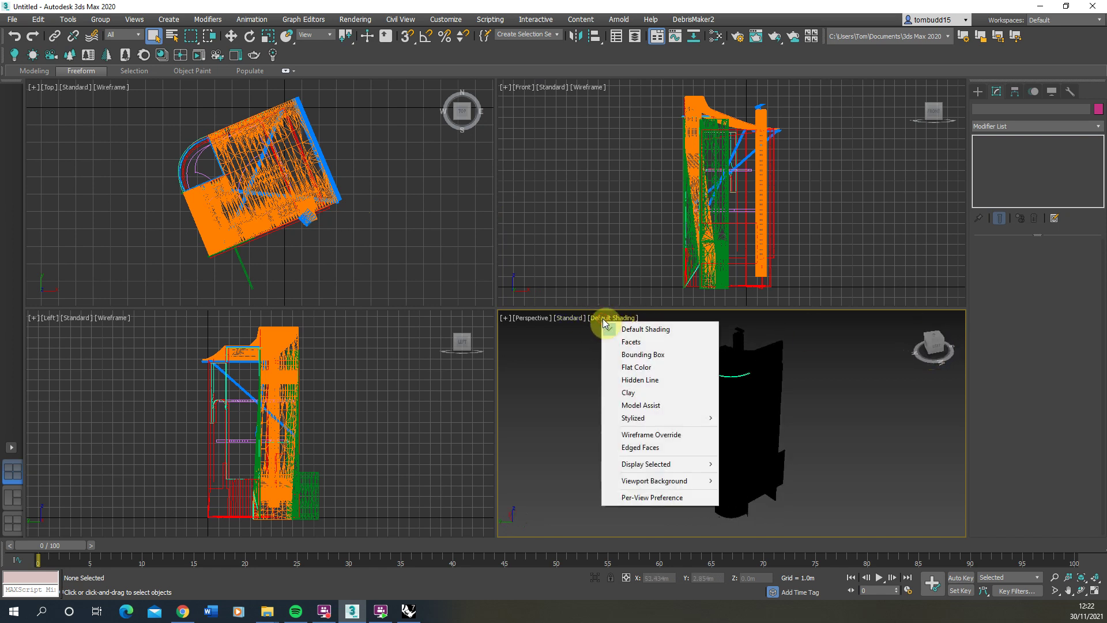
click(628, 392)
click(937, 353)
alt+middle_drag(725, 420, 716, 375)
Select the internal walls, window glass and external walls meshes to inspect them, then orbit around the building
click(716, 375)
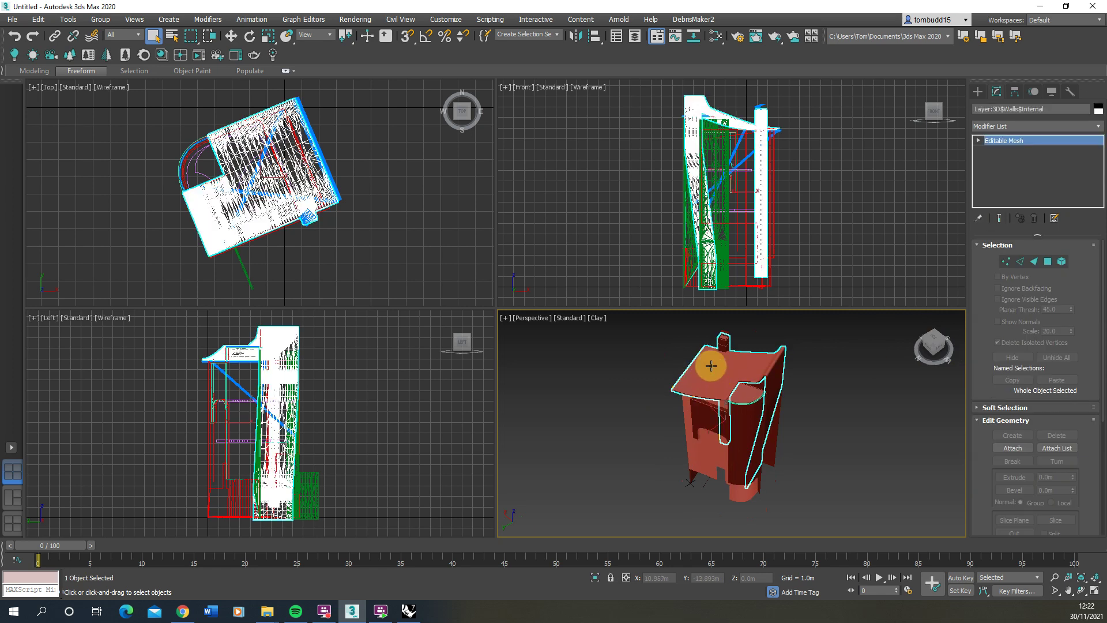
click(717, 447)
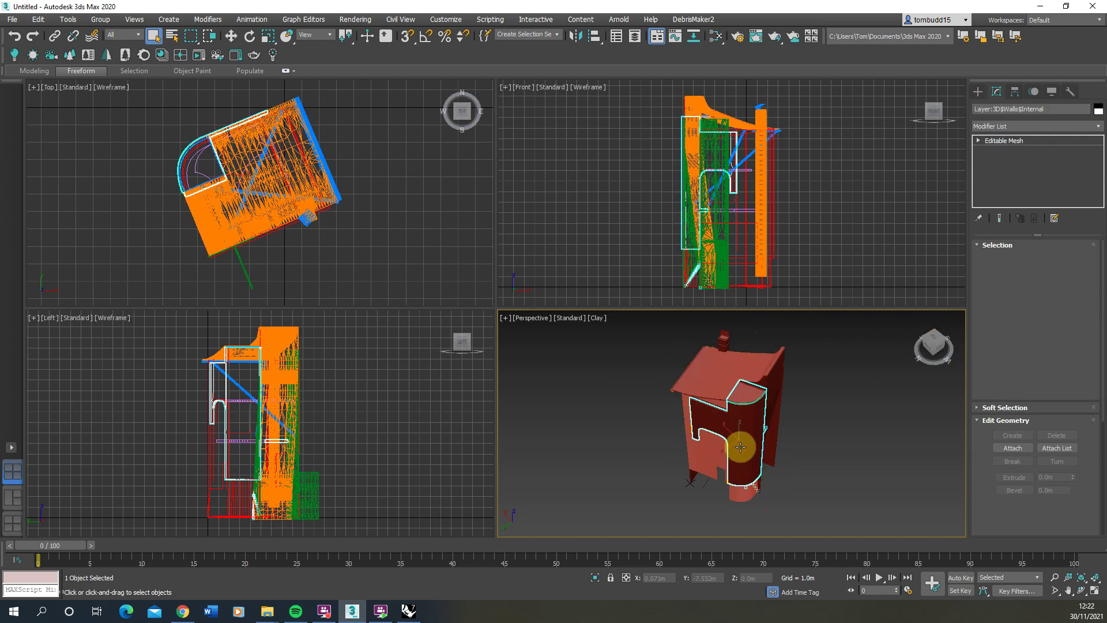
click(693, 455)
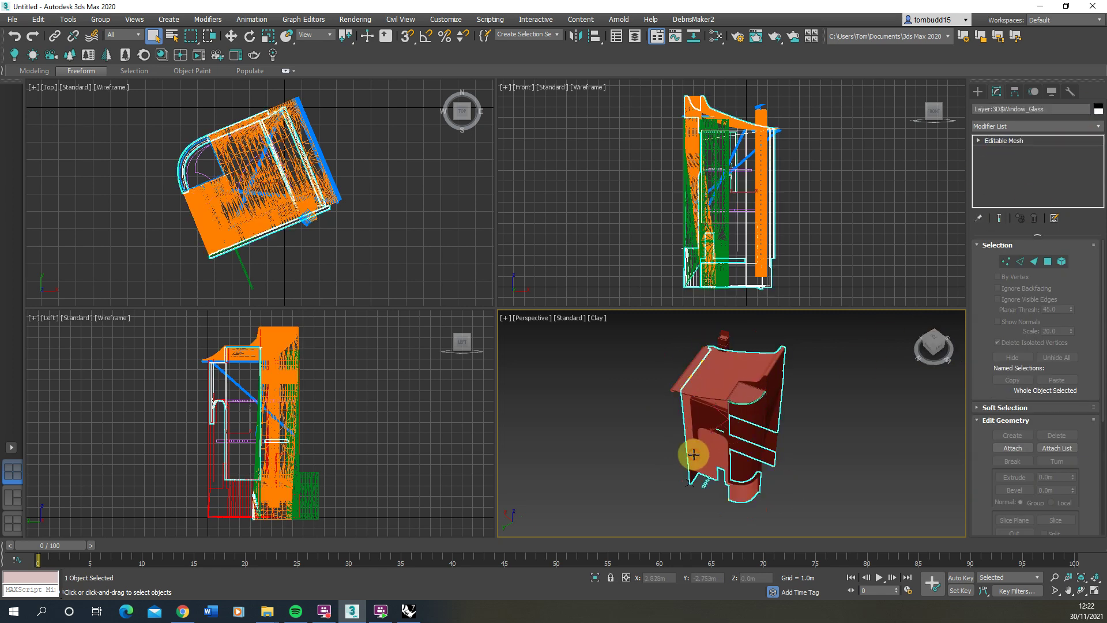
click(744, 393)
click(821, 379)
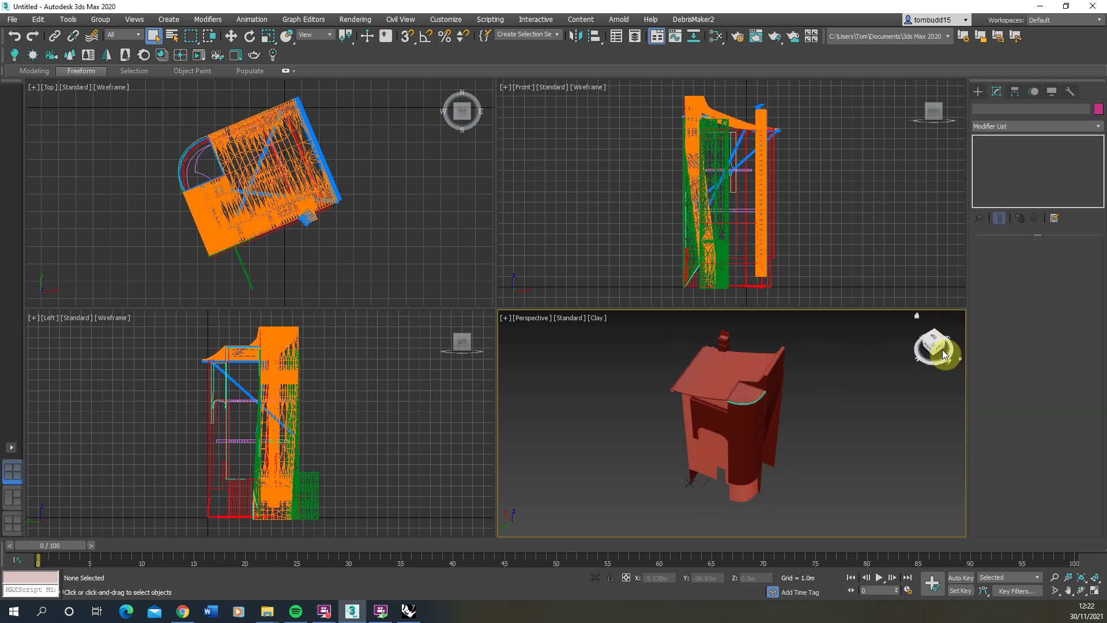
mouse_move(935, 348)
mouse_down()
mouse_move(925, 346)
mouse_move(956, 344)
mouse_up()
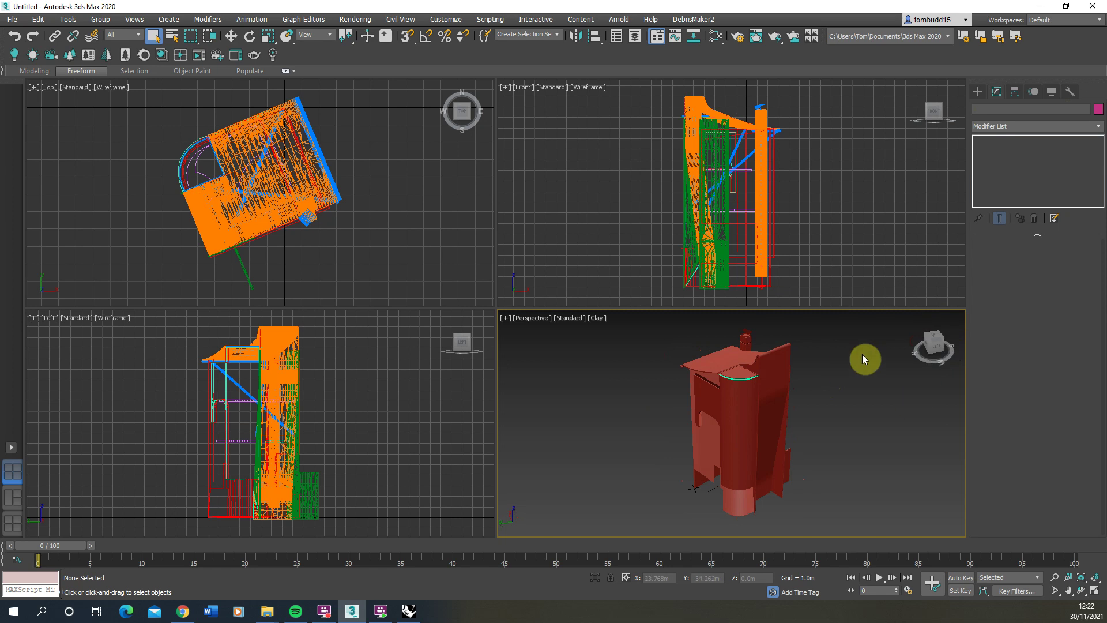